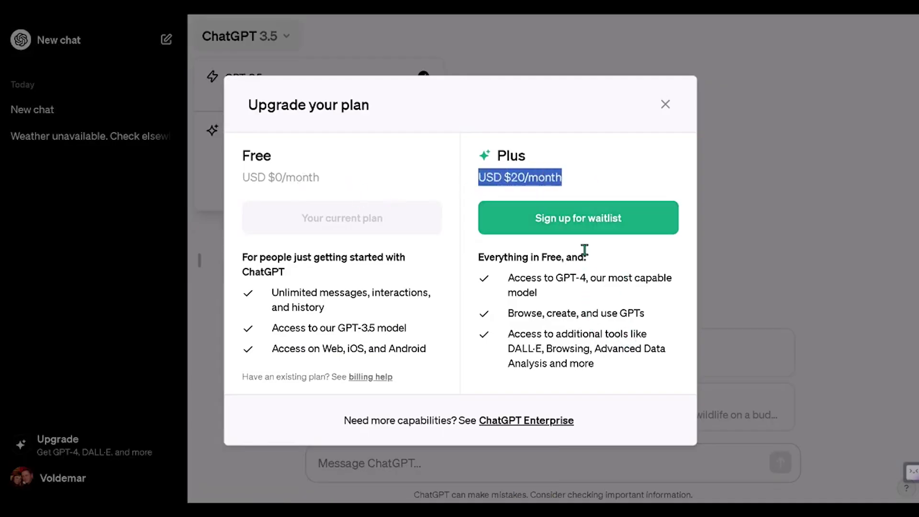
Dismiss the upgrade offer and model list, then request virtual team-building activity ideas
{"action": "left_click", "coordinate": [665, 107]}
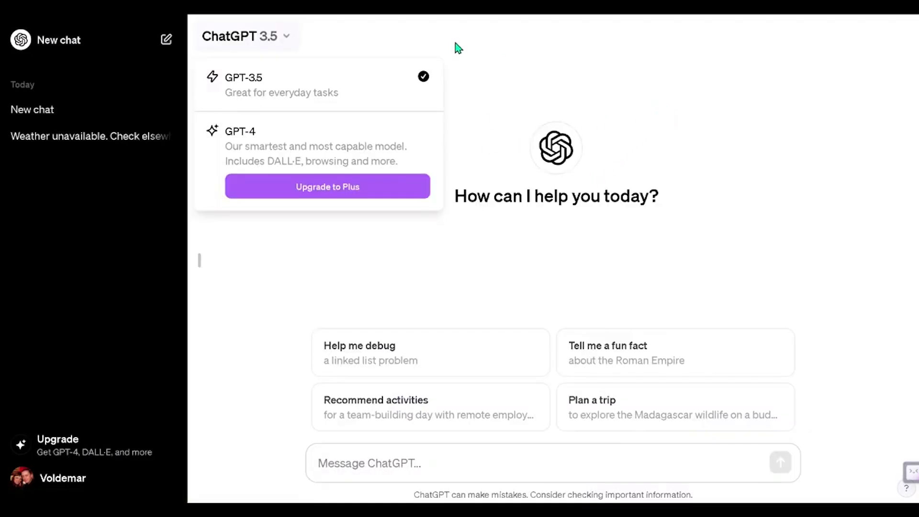
{"action": "left_click", "coordinate": [287, 40]}
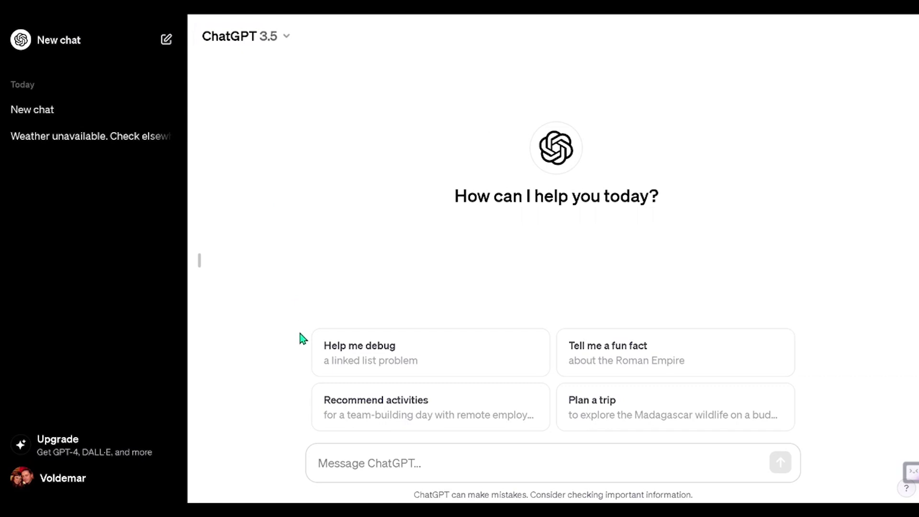
{"action": "left_click", "coordinate": [385, 413]}
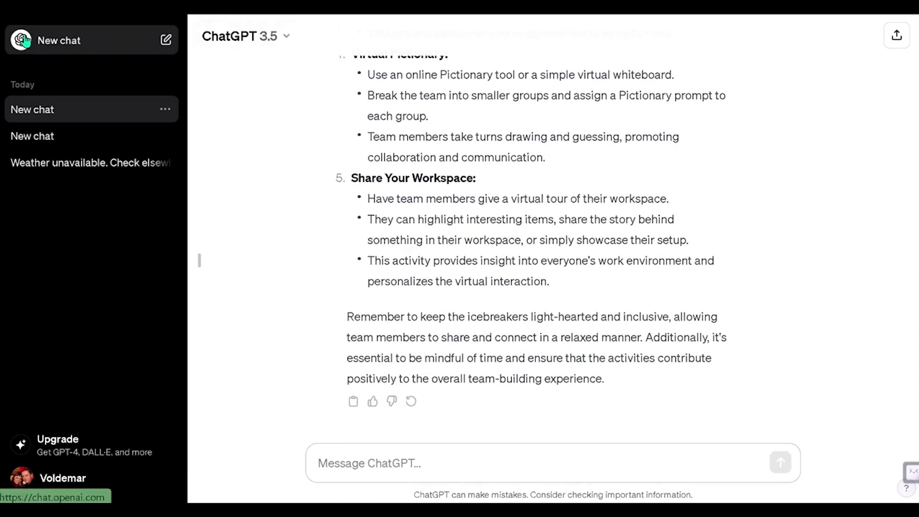
In a new chat, ask for a Roman Empire fun fact and begin another message
{"action": "left_click", "coordinate": [58, 39]}
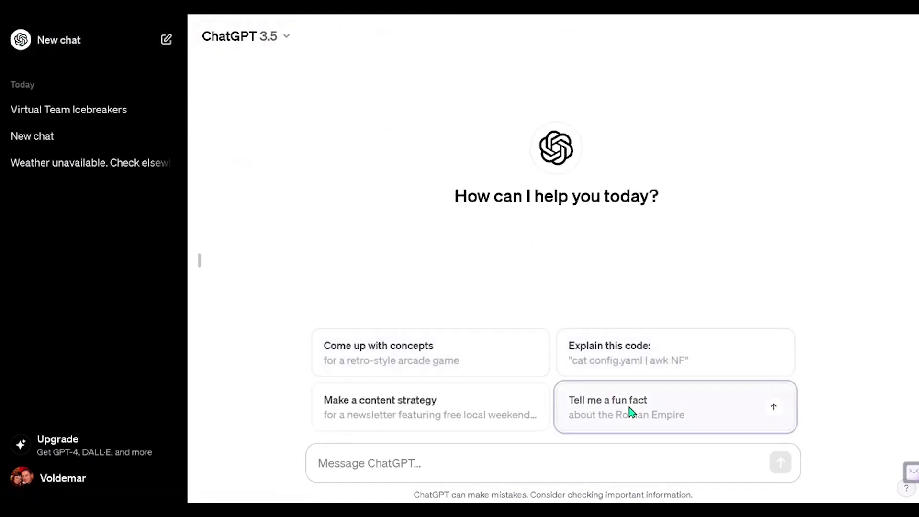
{"action": "left_click", "coordinate": [630, 412]}
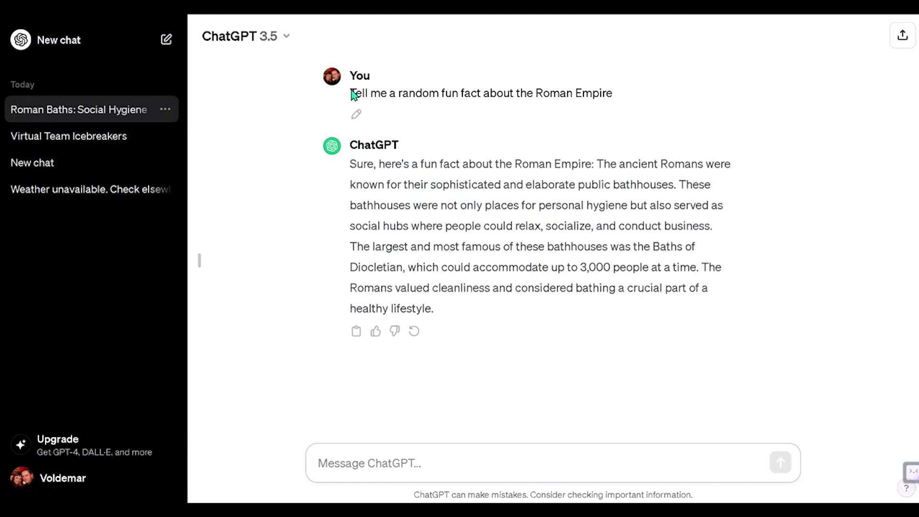
{"action": "left_click_drag", "start_coordinate": [450, 93], "coordinate": [623, 92]}
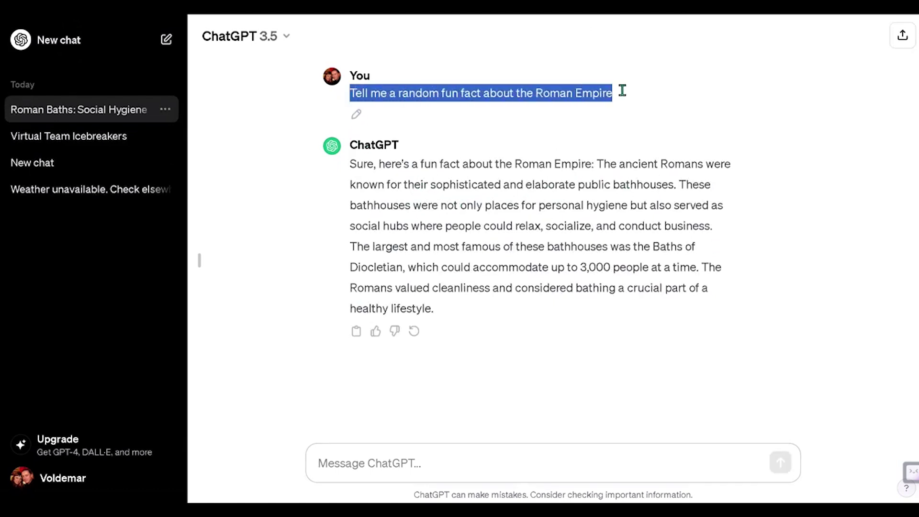
{"action": "left_click", "coordinate": [461, 464]}
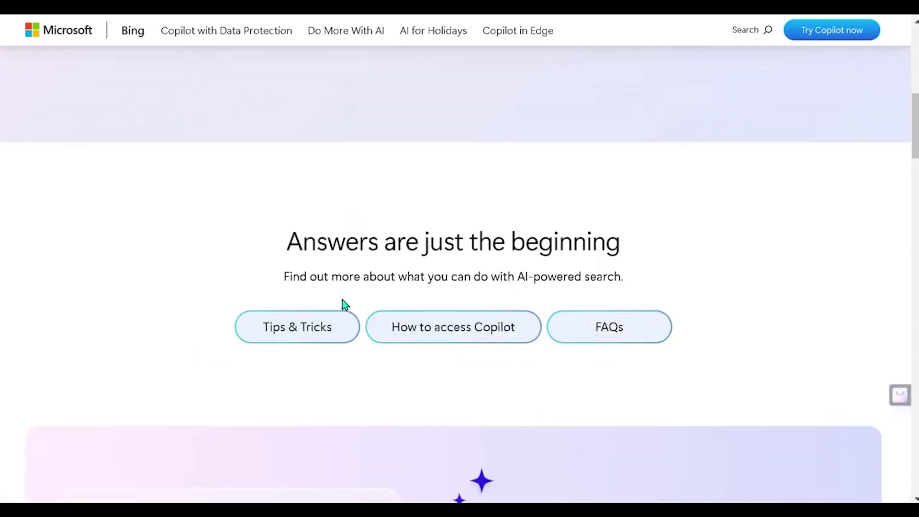
{"action": "scroll", "coordinate": [385, 311], "scroll_direction": "down", "scroll_amount": 3}
{"action": "scroll", "coordinate": [399, 307], "scroll_direction": "down", "scroll_amount": 3}
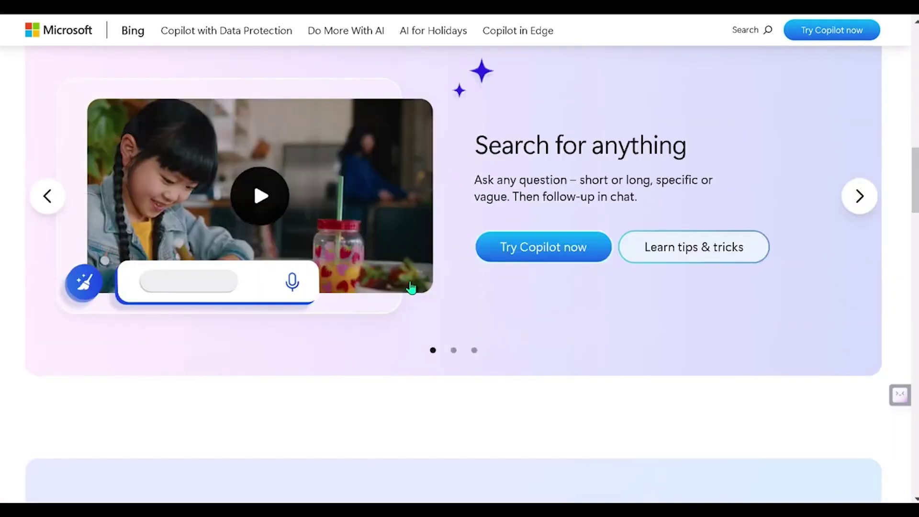
{"action": "scroll", "coordinate": [410, 288], "scroll_direction": "down", "scroll_amount": 3}
{"action": "scroll", "coordinate": [416, 280], "scroll_direction": "down", "scroll_amount": 3}
{"action": "scroll", "coordinate": [420, 273], "scroll_direction": "down", "scroll_amount": 2}
{"action": "scroll", "coordinate": [422, 269], "scroll_direction": "down", "scroll_amount": 2}
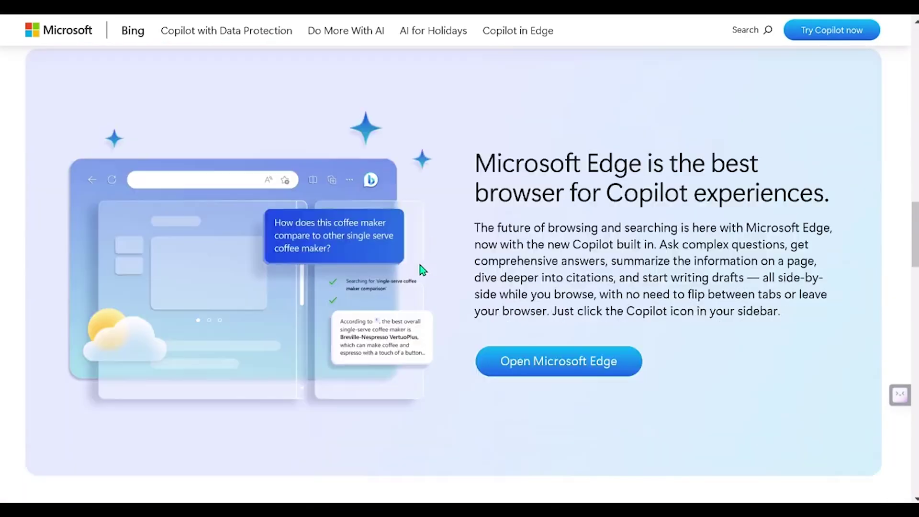
{"action": "scroll", "coordinate": [533, 274], "scroll_direction": "down", "scroll_amount": 4}
{"action": "scroll", "coordinate": [574, 280], "scroll_direction": "down", "scroll_amount": 2}
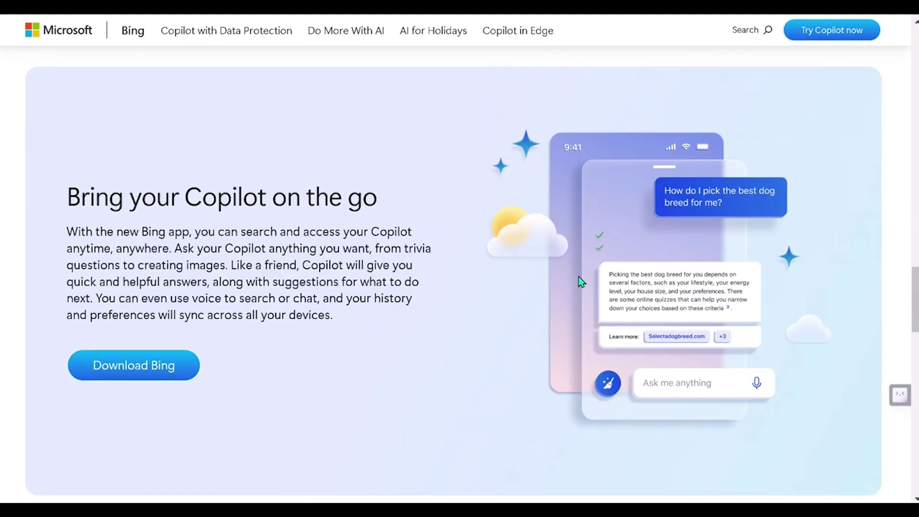
{"action": "scroll", "coordinate": [605, 279], "scroll_direction": "down", "scroll_amount": 6}
{"action": "scroll", "coordinate": [647, 288], "scroll_direction": "down", "scroll_amount": 4}
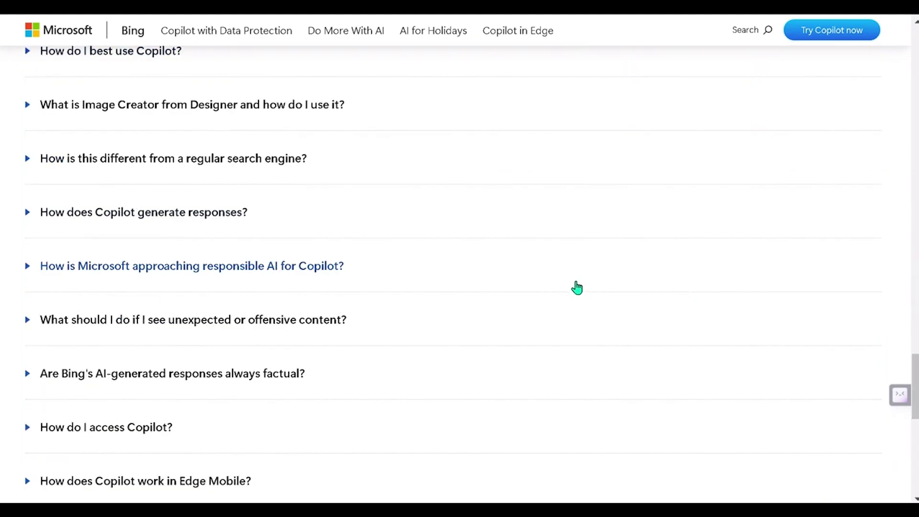
{"action": "left_click_drag", "start_coordinate": [914, 338], "coordinate": [909, 50]}
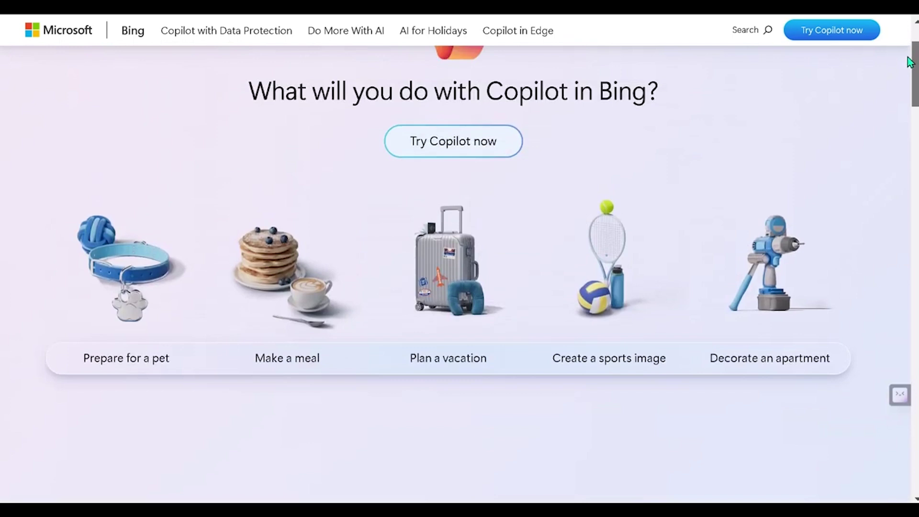
{"action": "scroll", "coordinate": [755, 216], "scroll_direction": "up", "scroll_amount": 3}
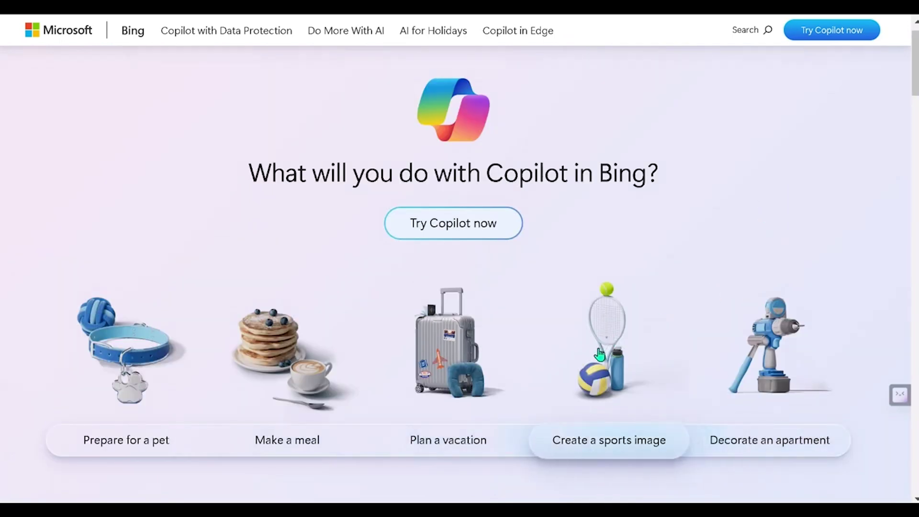
Show Copilot's 'Create a sports image' example of a goat in a #10 jersey
{"action": "left_click", "coordinate": [609, 431]}
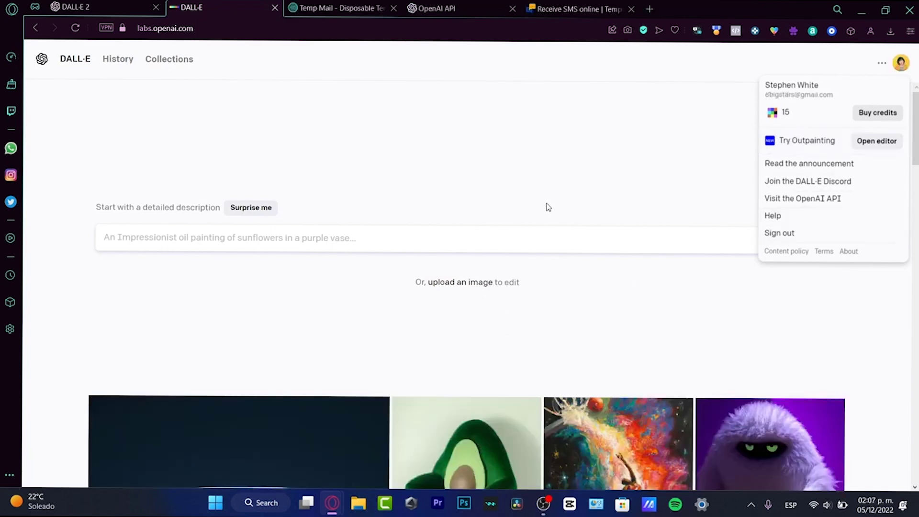
Close the account menu and request variations of the first, teal monster-under-bed image
{"action": "left_click", "coordinate": [426, 175]}
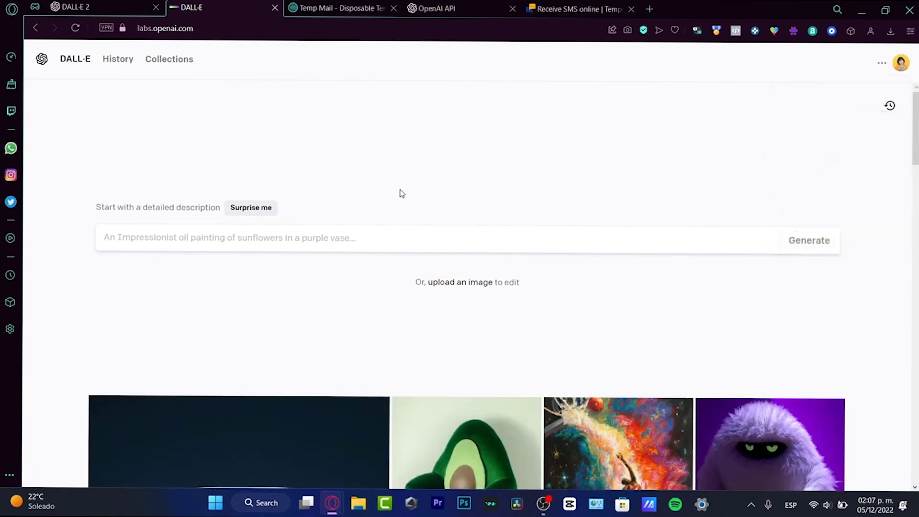
{"action": "scroll", "coordinate": [466, 259], "scroll_direction": "down", "scroll_amount": 2}
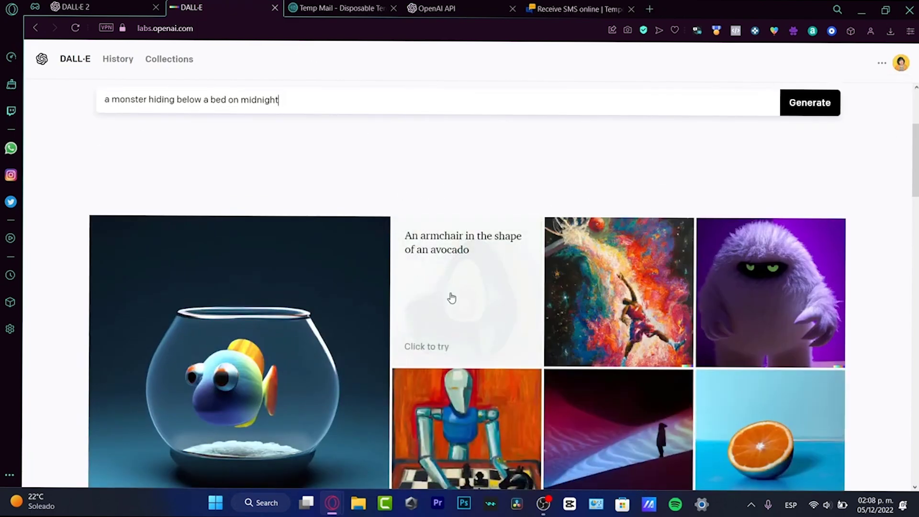
{"action": "scroll", "coordinate": [644, 275], "scroll_direction": "down", "scroll_amount": 3}
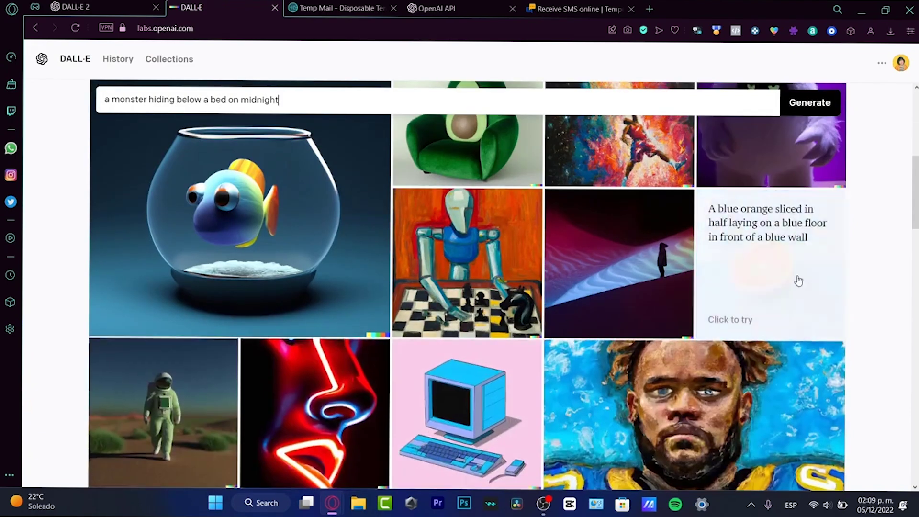
{"action": "scroll", "coordinate": [539, 252], "scroll_direction": "down", "scroll_amount": 1}
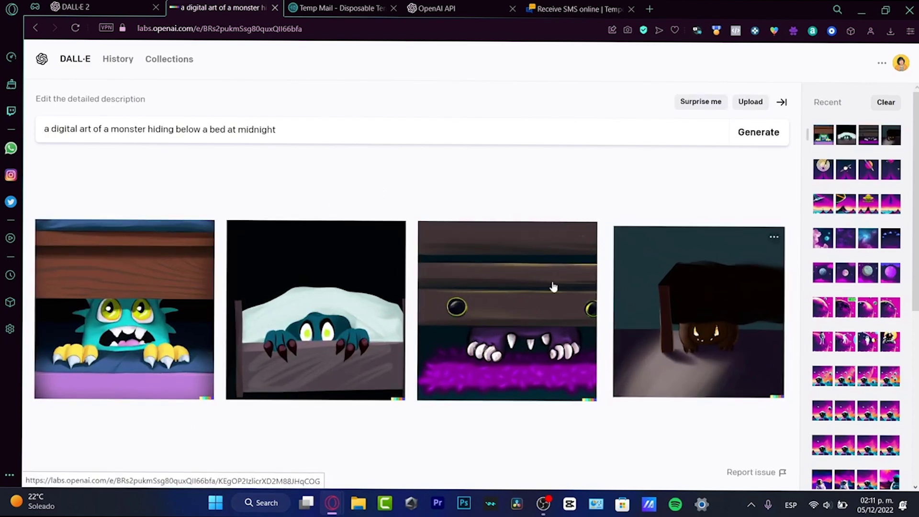
{"action": "left_click", "coordinate": [202, 237]}
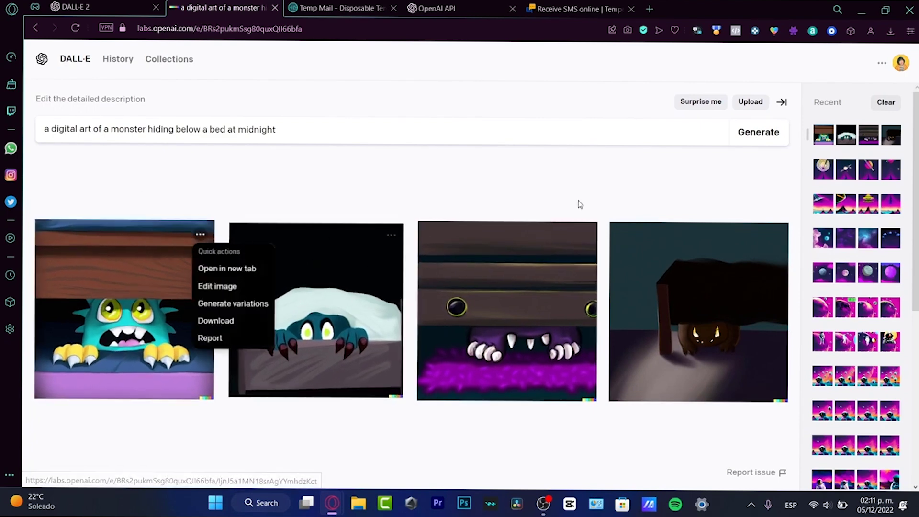
{"action": "left_click", "coordinate": [122, 309]}
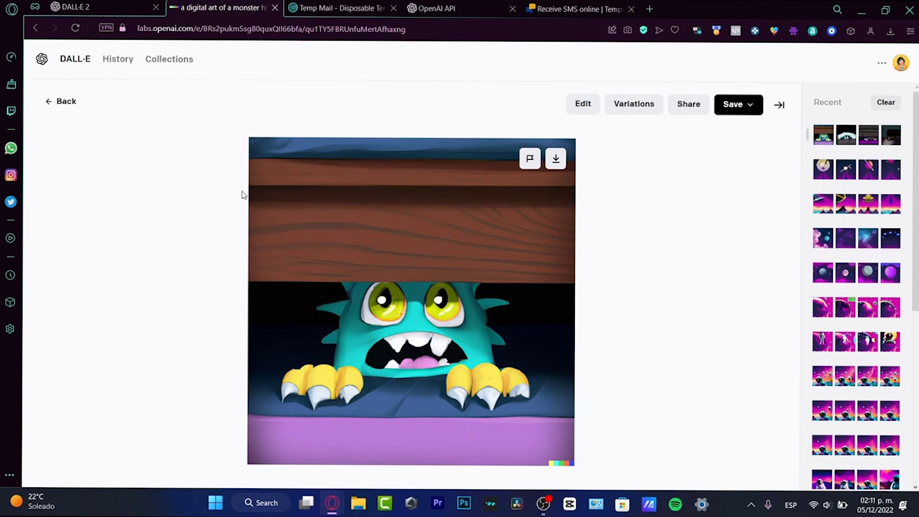
{"action": "left_click", "coordinate": [634, 104]}
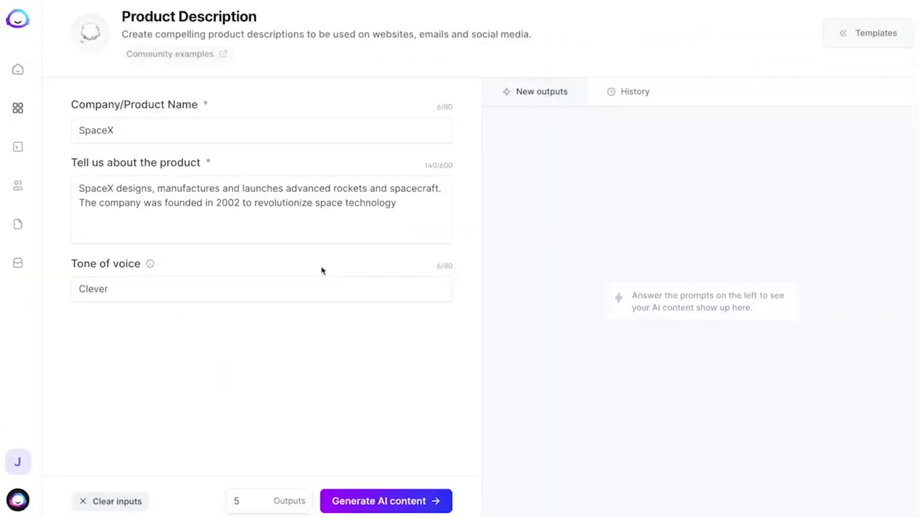
Generate SpaceX product descriptions from the selected company summary with a Clever tone of voice
{"action": "left_click_drag", "start_coordinate": [398, 204], "coordinate": [115, 189]}
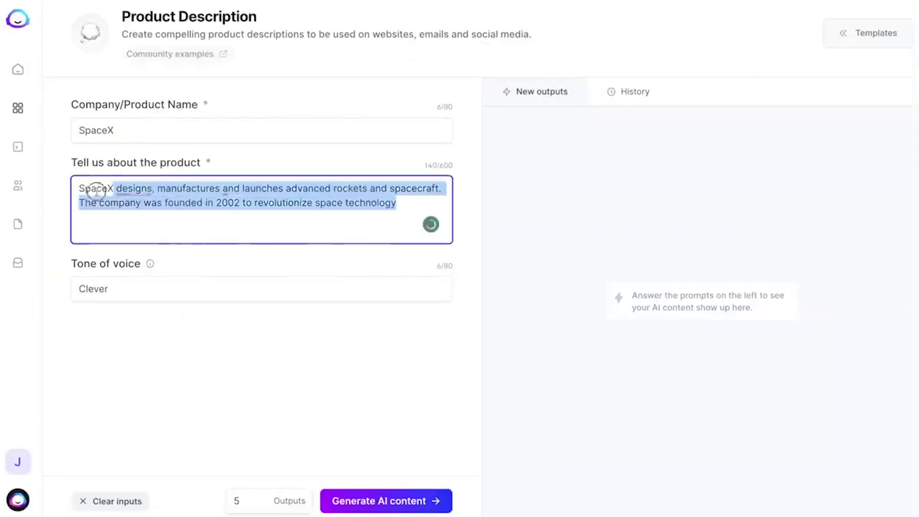
{"action": "left_click", "coordinate": [107, 288]}
{"action": "left_click", "coordinate": [386, 501]}
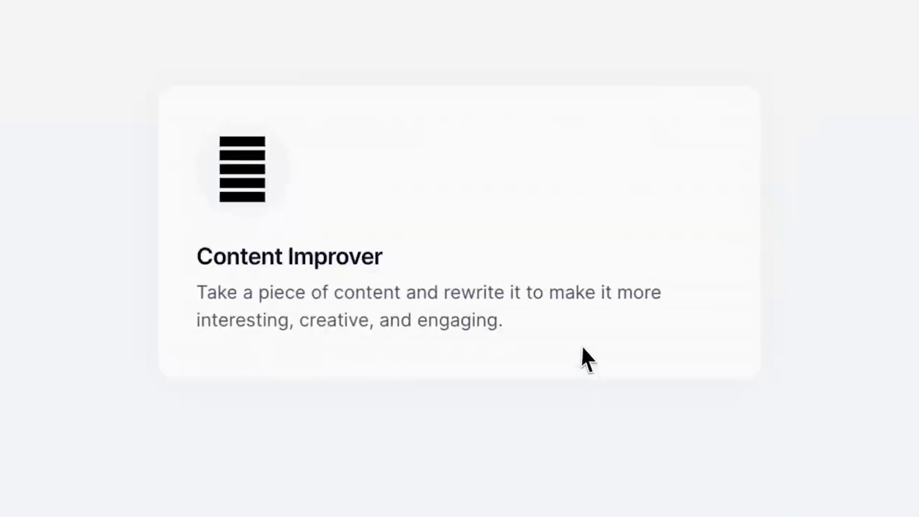
{"action": "left_click", "coordinate": [187, 243]}
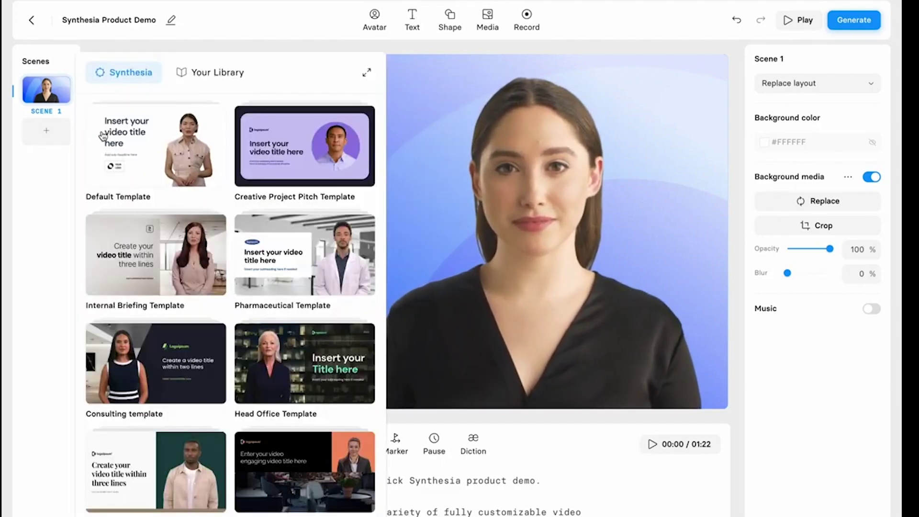
{"action": "scroll", "coordinate": [96, 136], "scroll_direction": "down", "scroll_amount": 5}
{"action": "scroll", "coordinate": [96, 137], "scroll_direction": "down", "scroll_amount": 5}
{"action": "scroll", "coordinate": [158, 144], "scroll_direction": "down", "scroll_amount": 5}
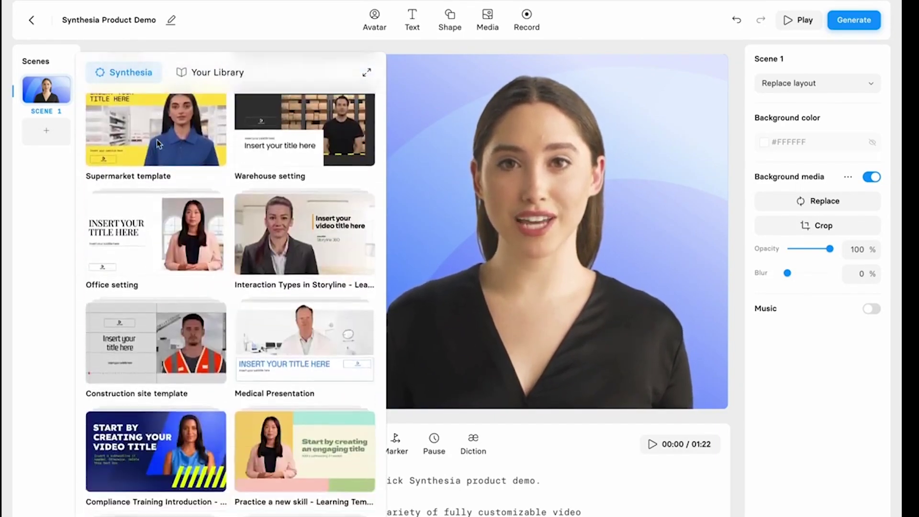
{"action": "scroll", "coordinate": [158, 144], "scroll_direction": "down", "scroll_amount": 5}
Add all ACME Template scenes to the Synthesia project
{"action": "left_click", "coordinate": [208, 72]}
{"action": "left_click", "coordinate": [154, 134]}
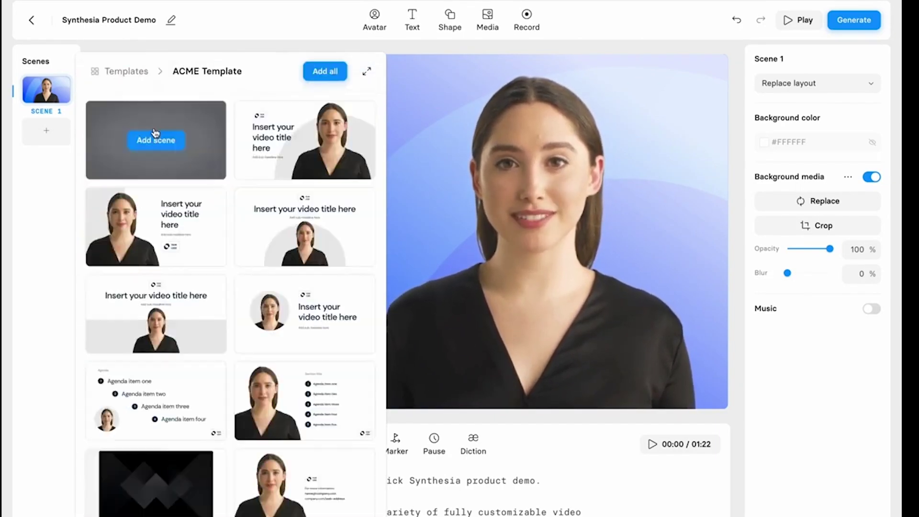
{"action": "left_click", "coordinate": [324, 71]}
{"action": "left_click", "coordinate": [377, 22]}
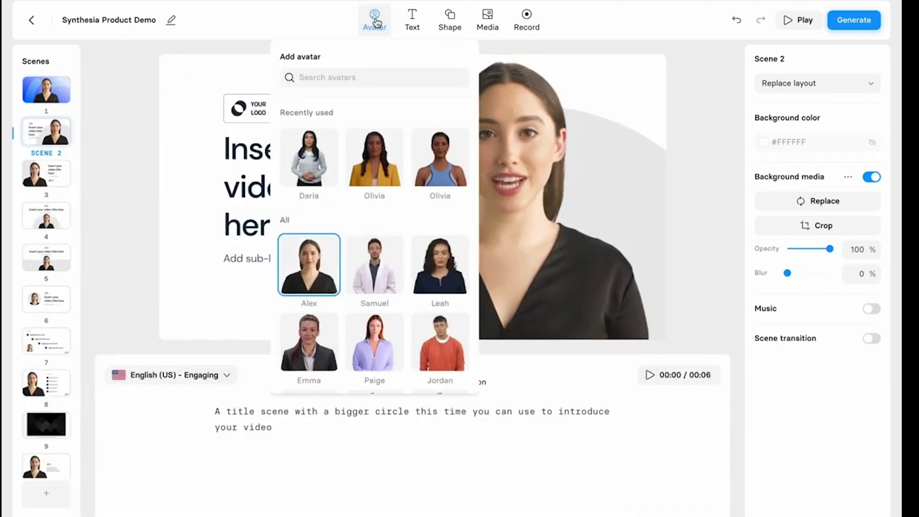
{"action": "scroll", "coordinate": [372, 241], "scroll_direction": "down", "scroll_amount": 5}
{"action": "scroll", "coordinate": [372, 241], "scroll_direction": "down", "scroll_amount": 5}
{"action": "scroll", "coordinate": [372, 241], "scroll_direction": "down", "scroll_amount": 5}
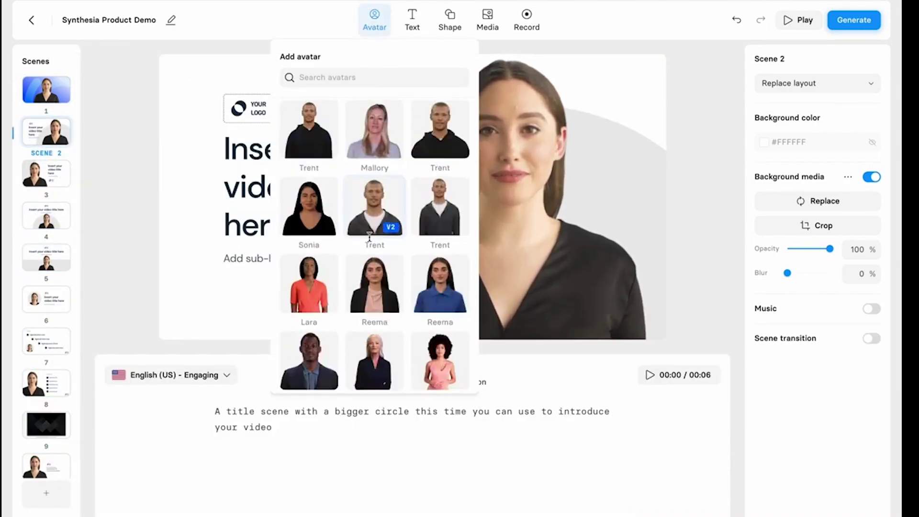
{"action": "scroll", "coordinate": [372, 241], "scroll_direction": "down", "scroll_amount": 5}
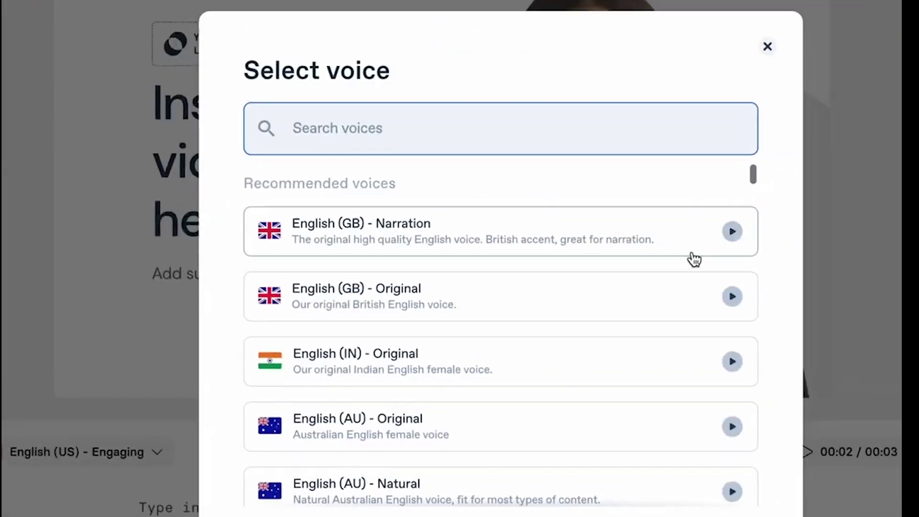
Preview the British voice, make the circle fill light blue (#DBE2FF), and add a script marker
{"action": "left_click", "coordinate": [733, 232]}
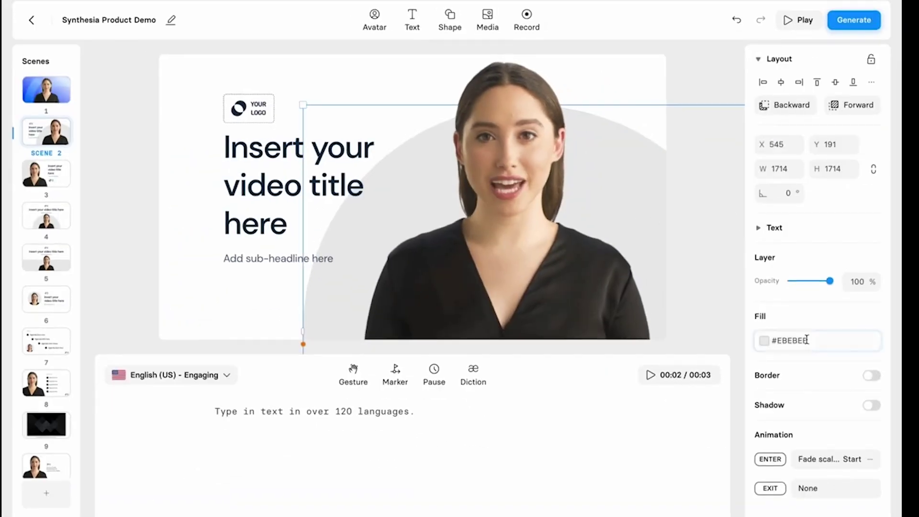
{"action": "left_click", "coordinate": [807, 341]}
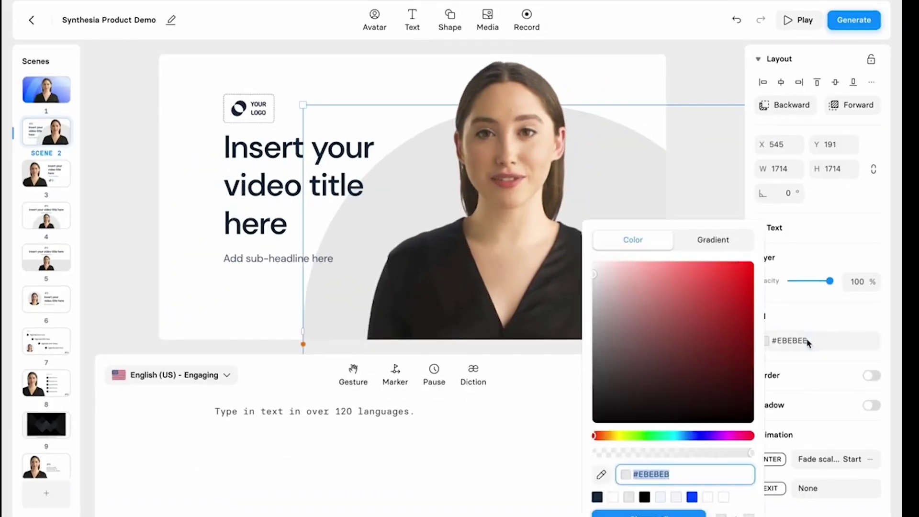
{"action": "type", "text": "DBE2FF"}
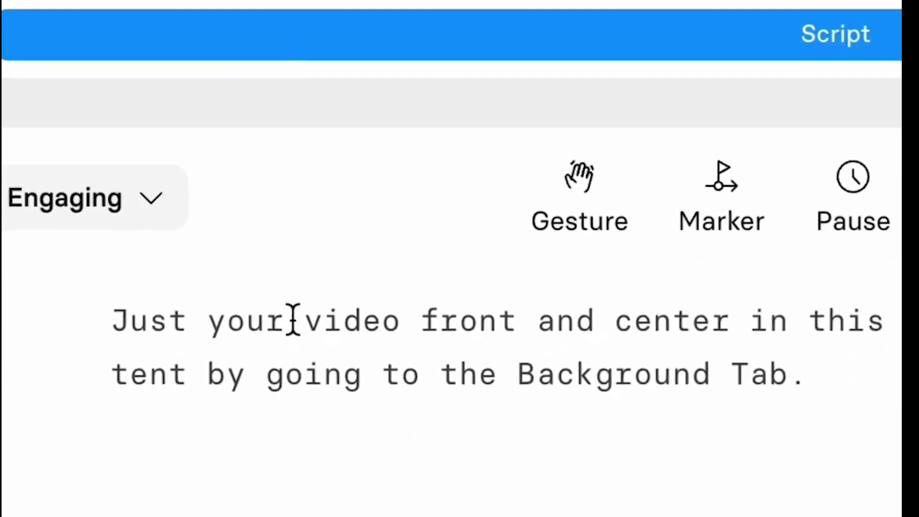
{"action": "left_click", "coordinate": [604, 216]}
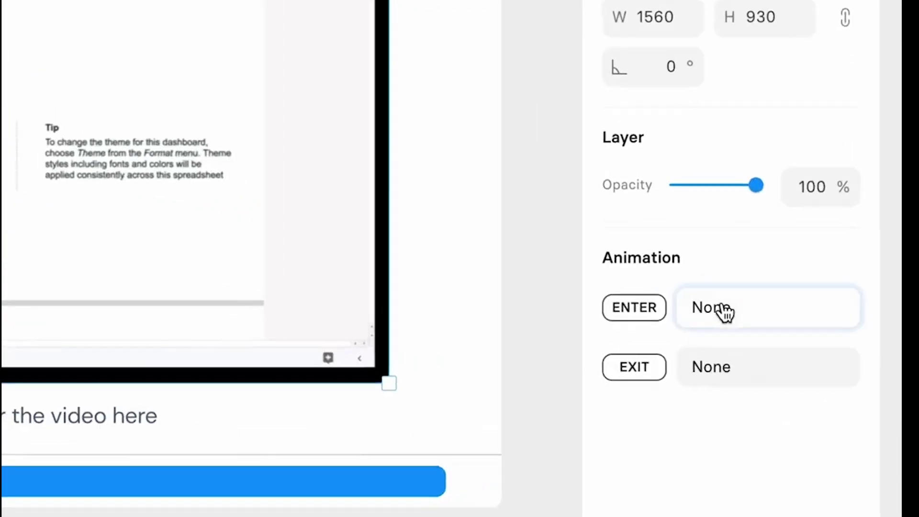
Give the screen recording a Fade scale entrance and generate the video with captions
{"action": "left_click", "coordinate": [808, 311]}
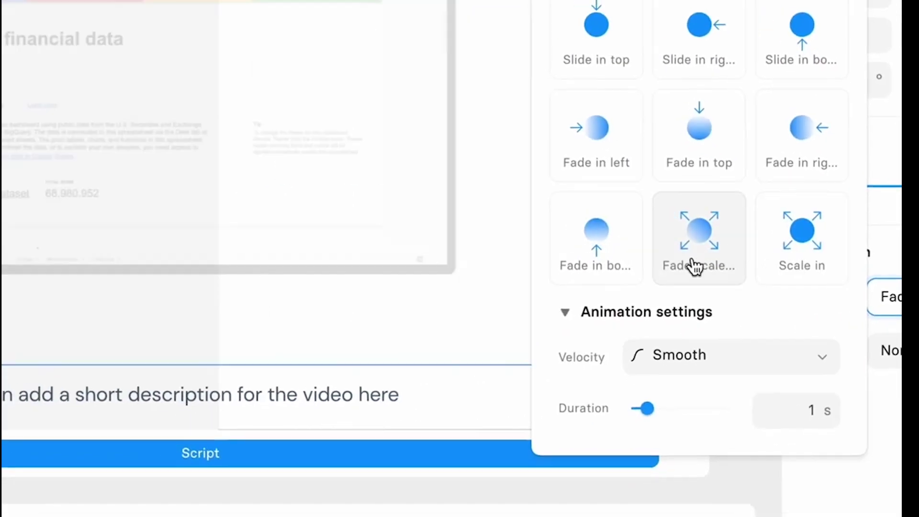
{"action": "left_click", "coordinate": [698, 240]}
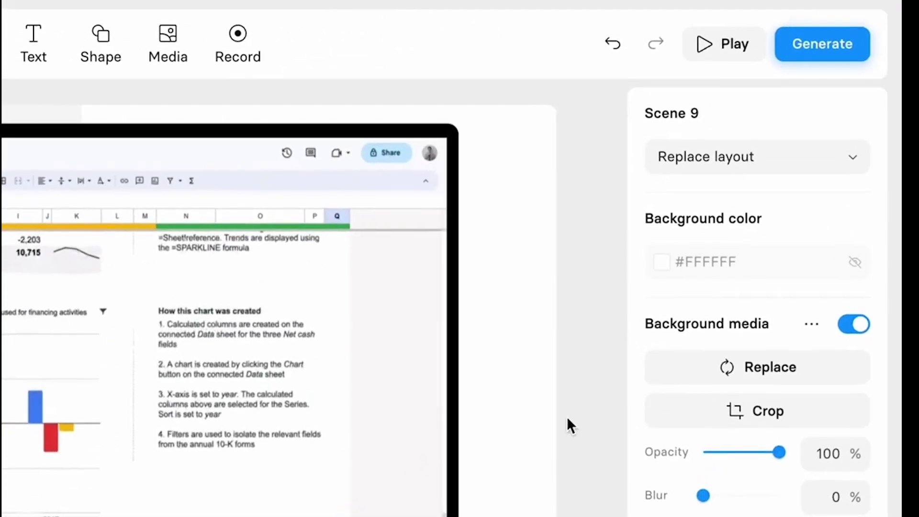
{"action": "left_click", "coordinate": [854, 19]}
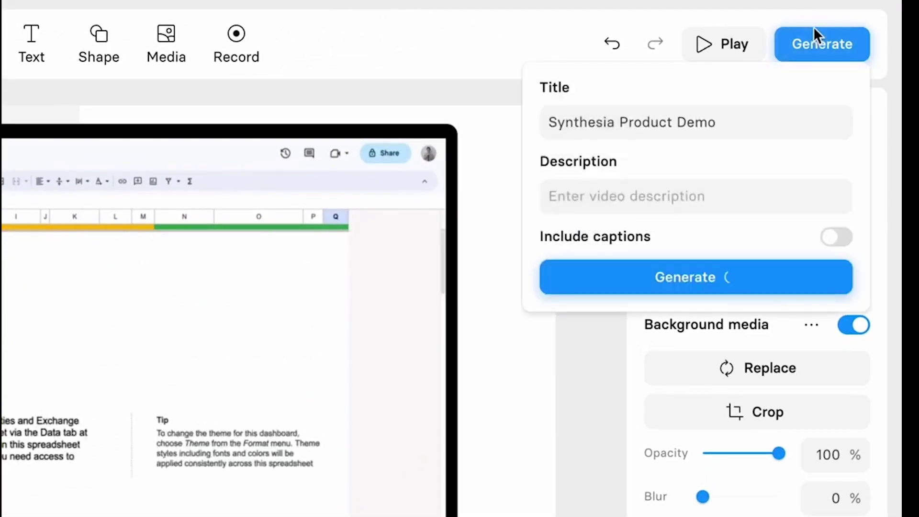
{"action": "left_click", "coordinate": [836, 237]}
{"action": "left_click", "coordinate": [797, 278]}
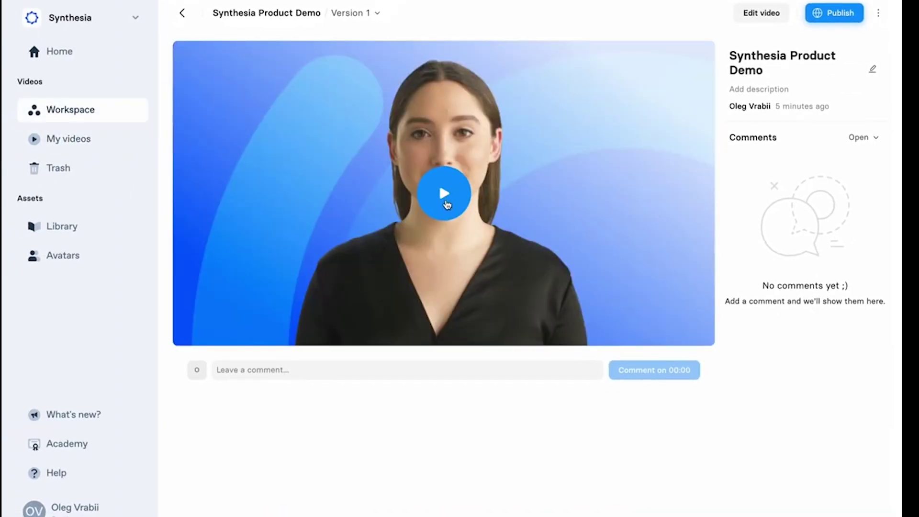
Play the demo, reply to the teammate's comment, and regenerate it as Version 2
{"action": "left_click", "coordinate": [445, 194]}
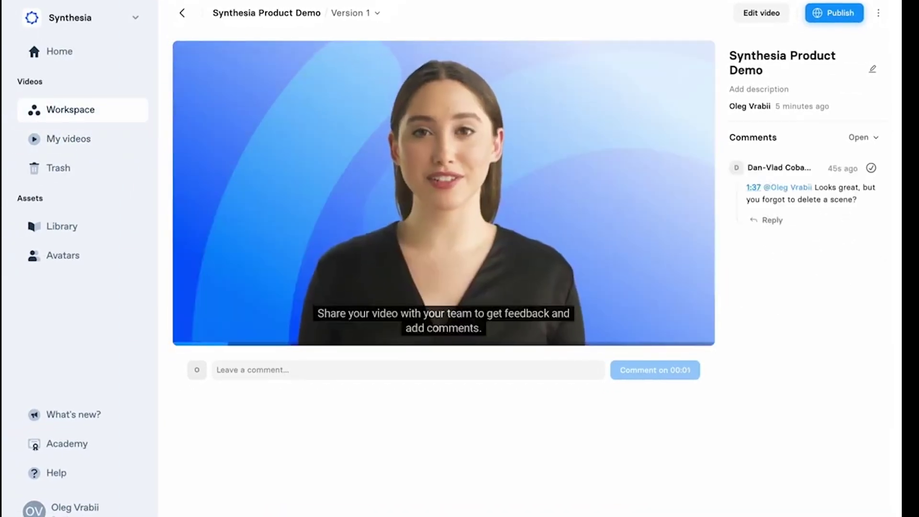
{"action": "left_click", "coordinate": [772, 220]}
{"action": "type", "text": "Will fix,"}
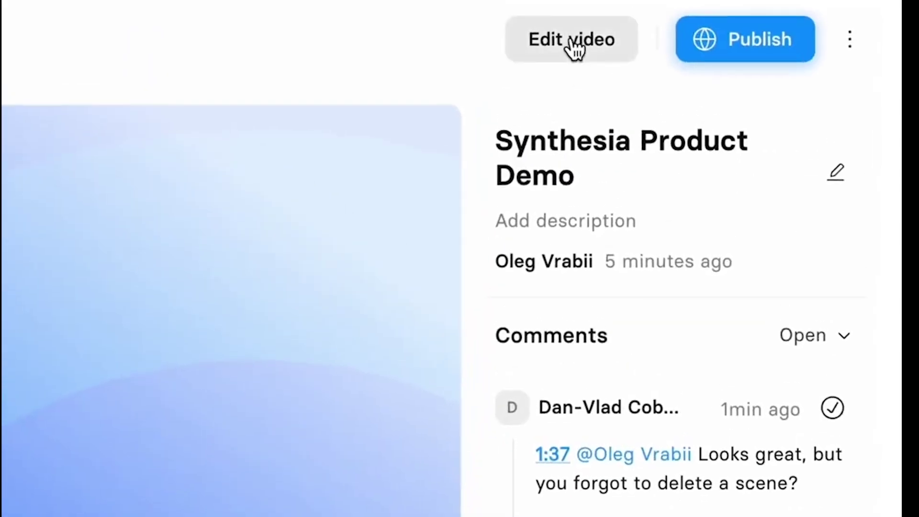
{"action": "left_click", "coordinate": [572, 40]}
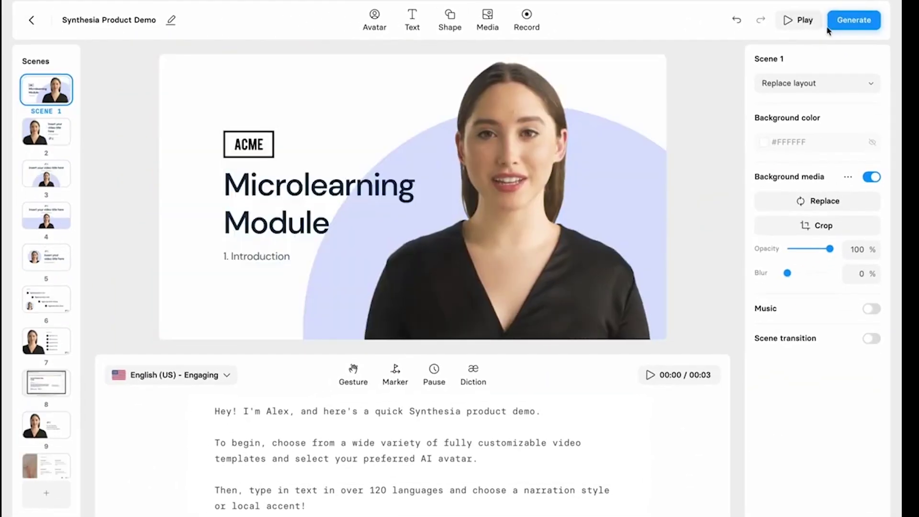
{"action": "left_click", "coordinate": [854, 20]}
{"action": "left_click", "coordinate": [790, 147]}
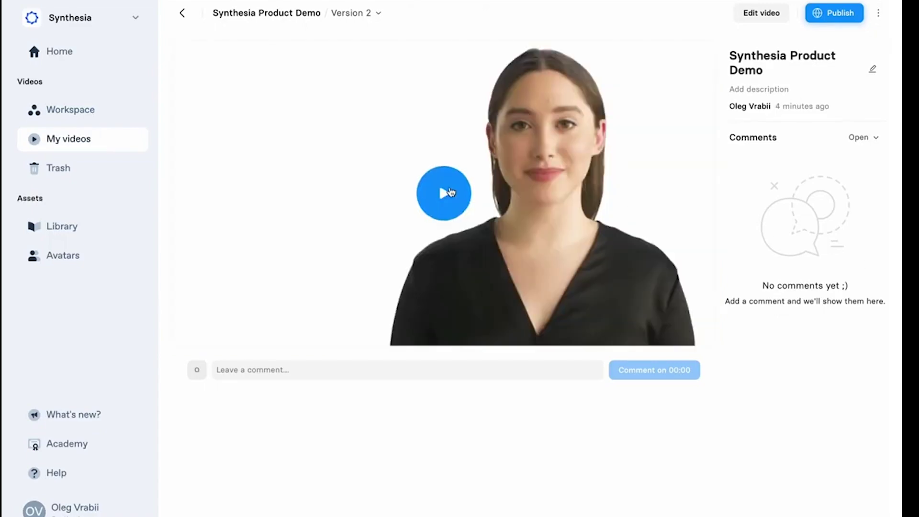
{"action": "left_click", "coordinate": [442, 194]}
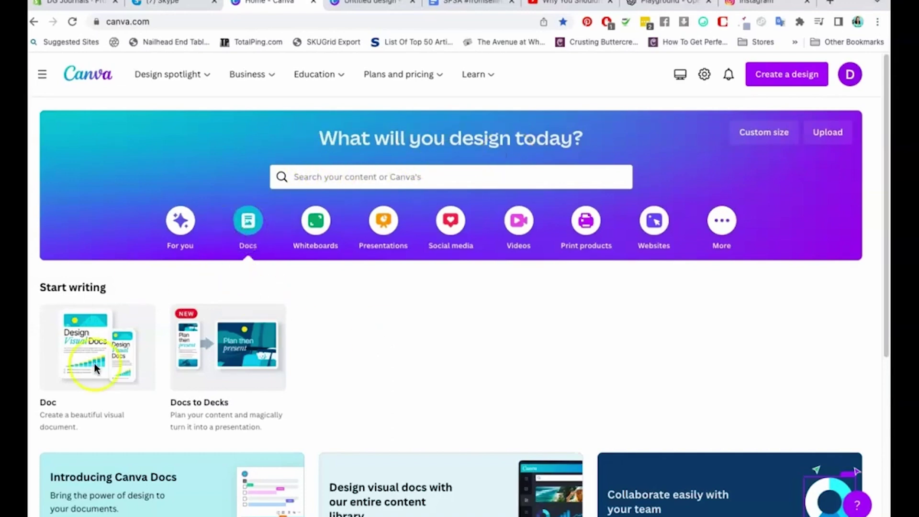
In the Untitled design doc, Magic Write five washi tape journaling tips and start a follow-up line
{"action": "left_click", "coordinate": [371, 6]}
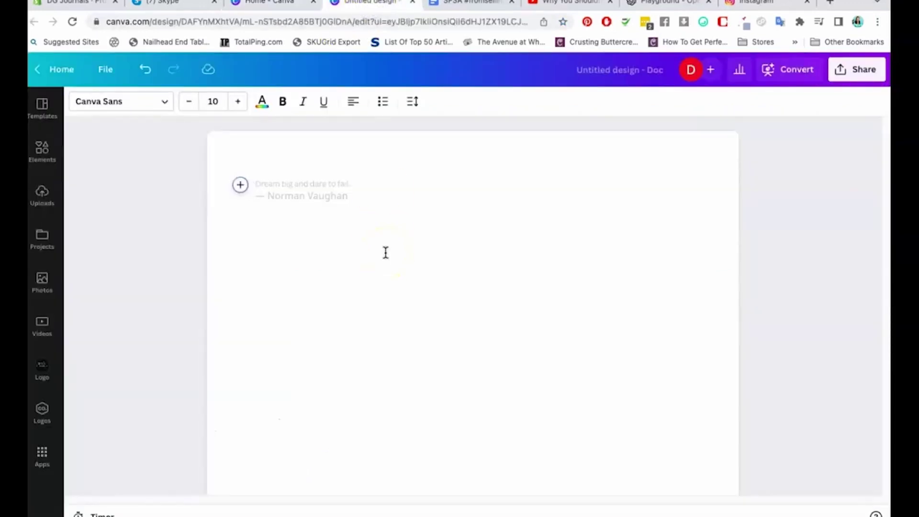
{"action": "left_click", "coordinate": [240, 185]}
{"action": "left_click", "coordinate": [302, 227]}
{"action": "type", "text": "Write 5 tips on how journal lovers can use washi tape in their journ"}
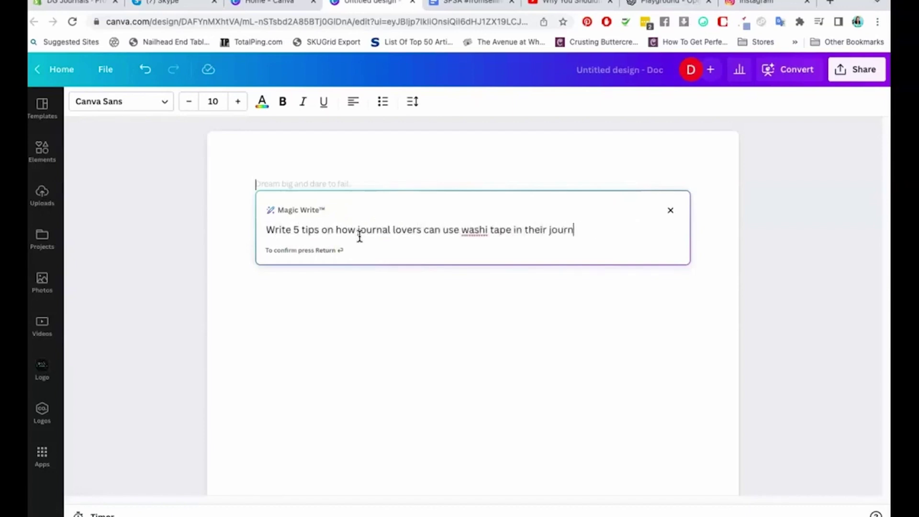
{"action": "type", "text": "als"}
{"action": "key", "text": "Return"}
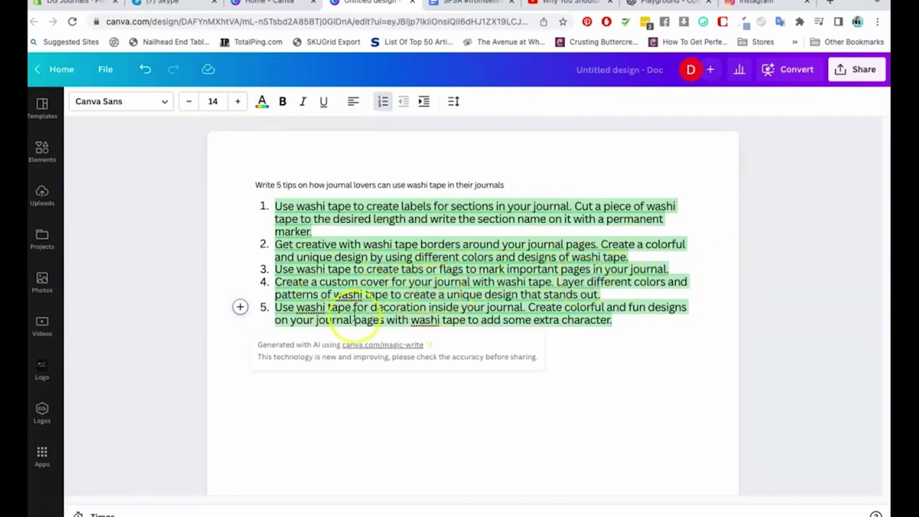
{"action": "left_click", "coordinate": [631, 323]}
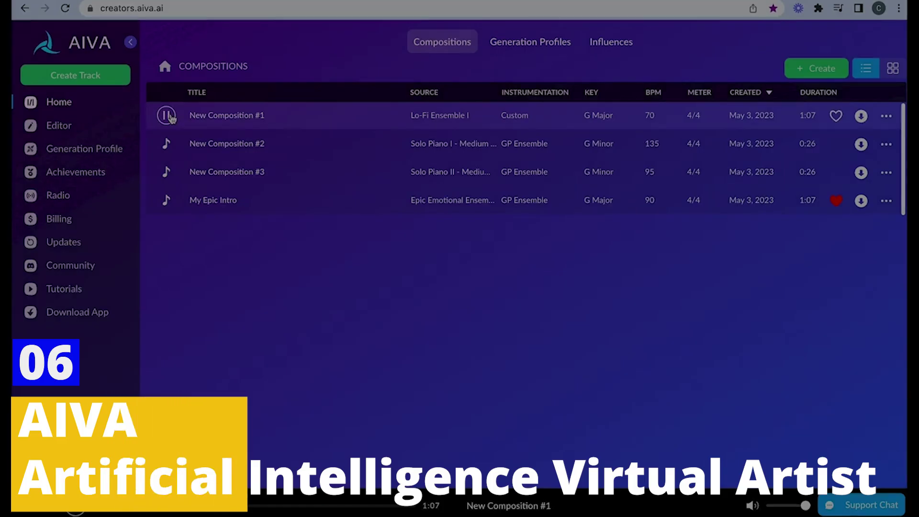
Play compositions #2 and #3, then start a profile-based composition and browse to profiles page 3
{"action": "left_click", "coordinate": [167, 143]}
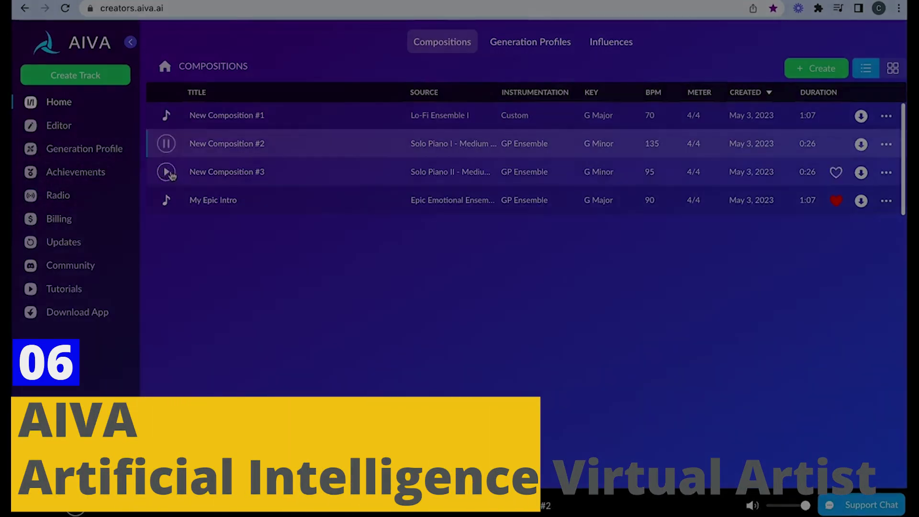
{"action": "left_click", "coordinate": [166, 172]}
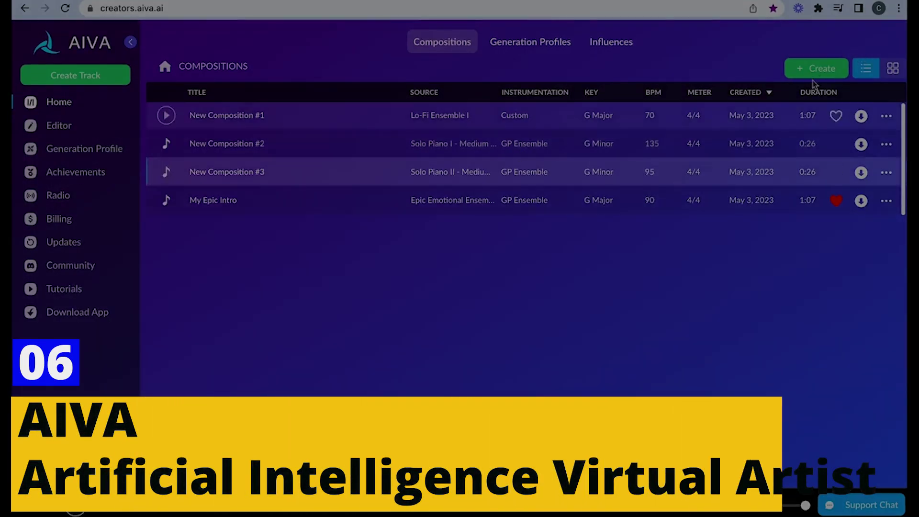
{"action": "left_click", "coordinate": [815, 69]}
{"action": "left_click", "coordinate": [756, 93]}
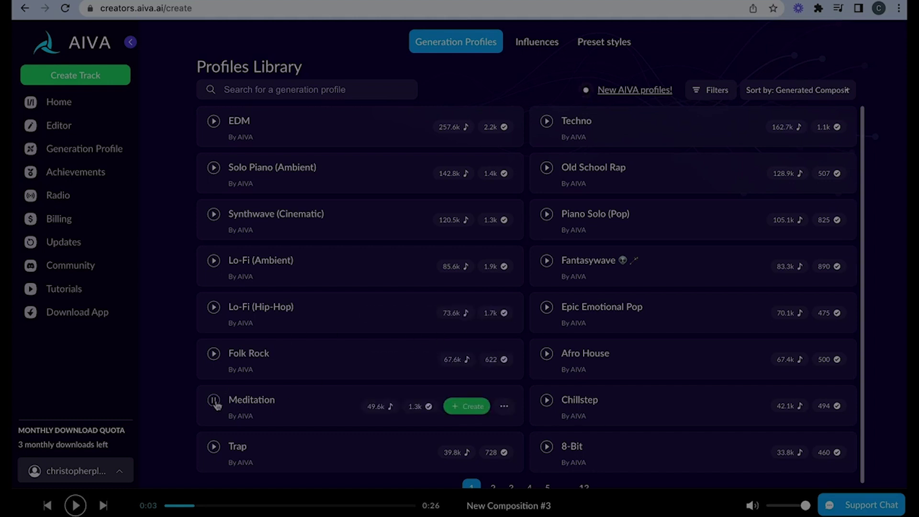
{"action": "scroll", "coordinate": [558, 372], "scroll_direction": "down", "scroll_amount": 1}
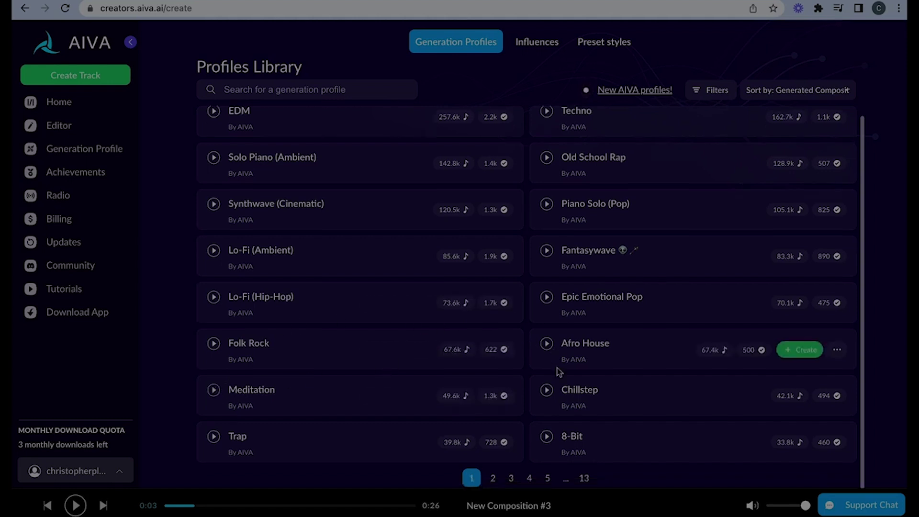
{"action": "left_click", "coordinate": [510, 478]}
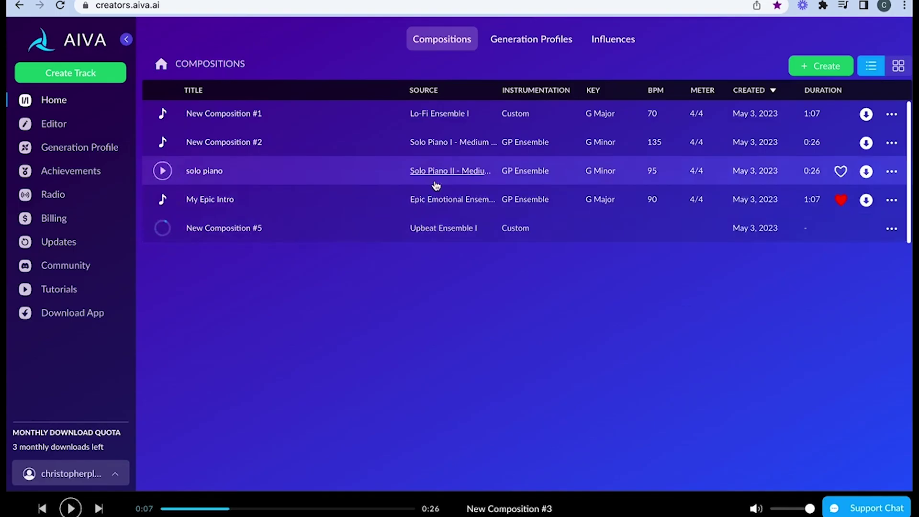
Open the Solo Piano II profile settings, return Home, and open then dismiss New Composition #1's options
{"action": "left_click", "coordinate": [441, 171]}
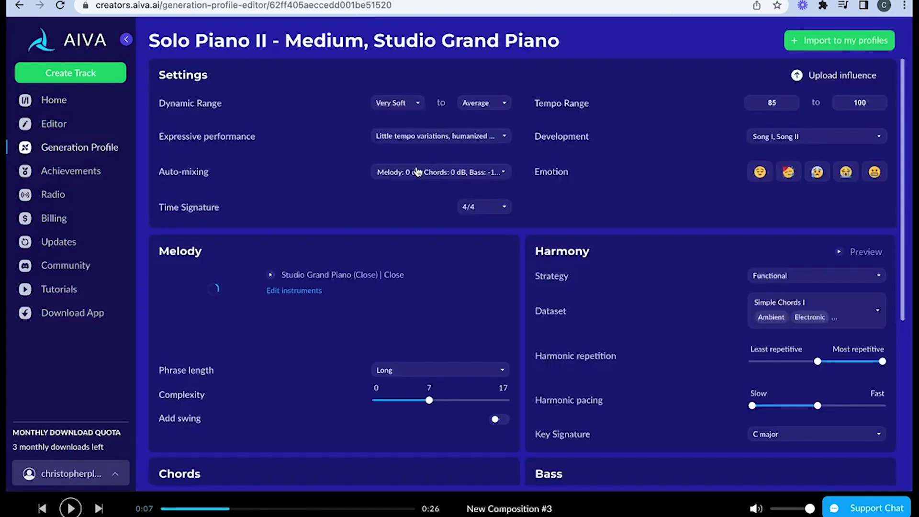
{"action": "scroll", "coordinate": [369, 216], "scroll_direction": "down", "scroll_amount": 3}
{"action": "scroll", "coordinate": [371, 216], "scroll_direction": "down", "scroll_amount": 1}
{"action": "scroll", "coordinate": [370, 216], "scroll_direction": "up", "scroll_amount": 4}
{"action": "left_click", "coordinate": [55, 100]}
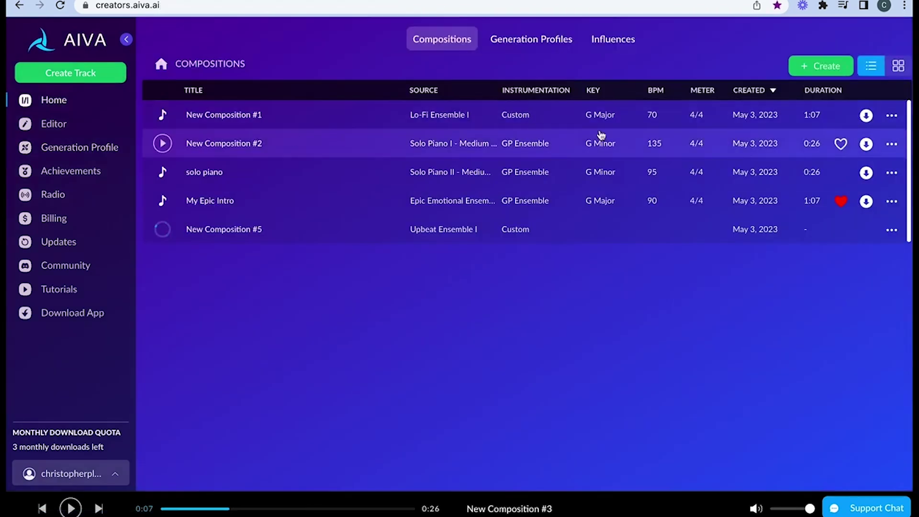
{"action": "left_click", "coordinate": [891, 116]}
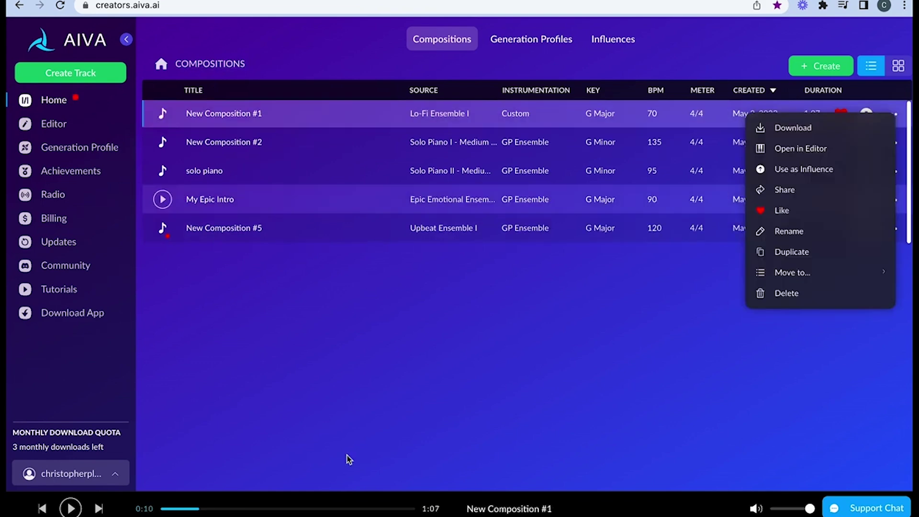
{"action": "left_click", "coordinate": [347, 459]}
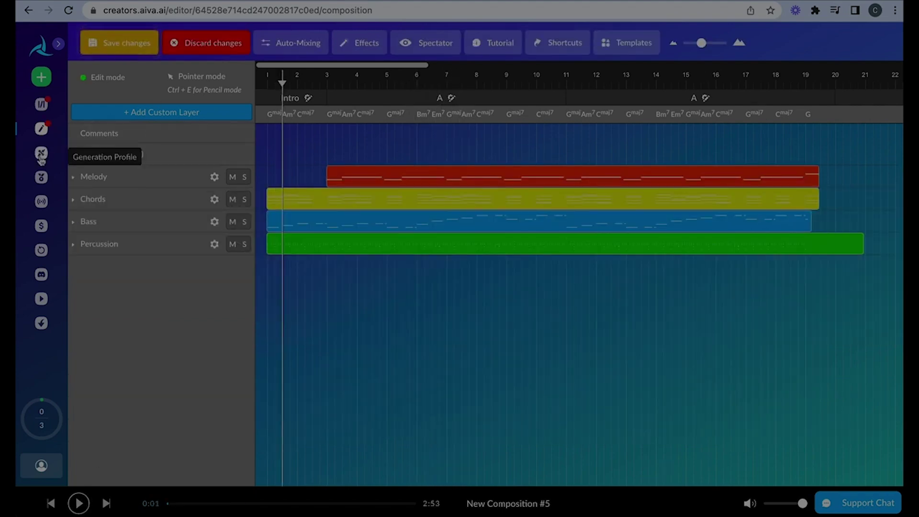
Go from AIVA's Generation Profile page to the radio stations page
{"action": "left_click", "coordinate": [40, 154]}
{"action": "left_click", "coordinate": [41, 201]}
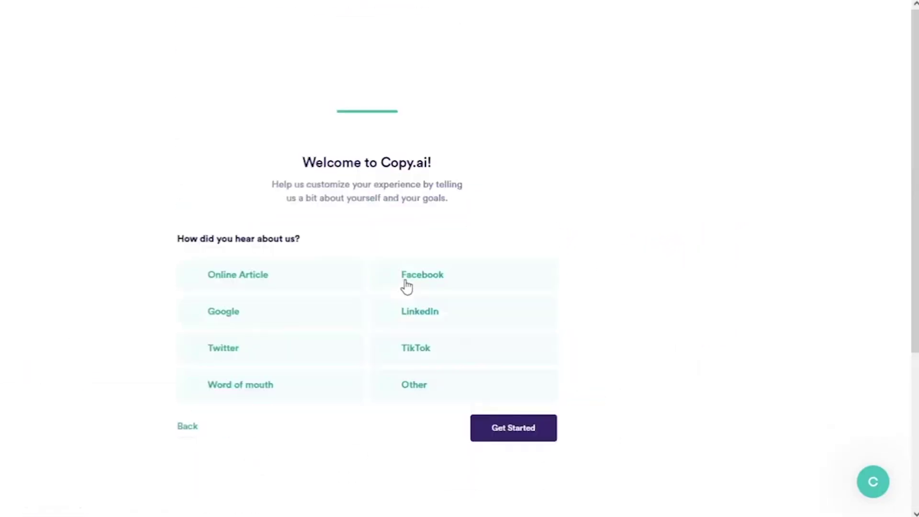
{"action": "scroll", "coordinate": [359, 395], "scroll_direction": "down", "scroll_amount": 2}
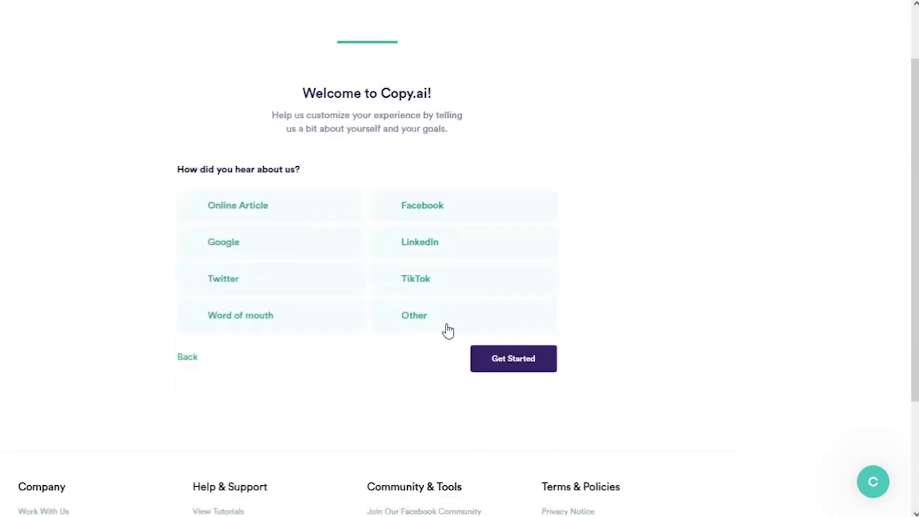
Answer 'Online Article' in onboarding, then set Copy.ai's input and output languages to Spanish
{"action": "left_click", "coordinate": [280, 211]}
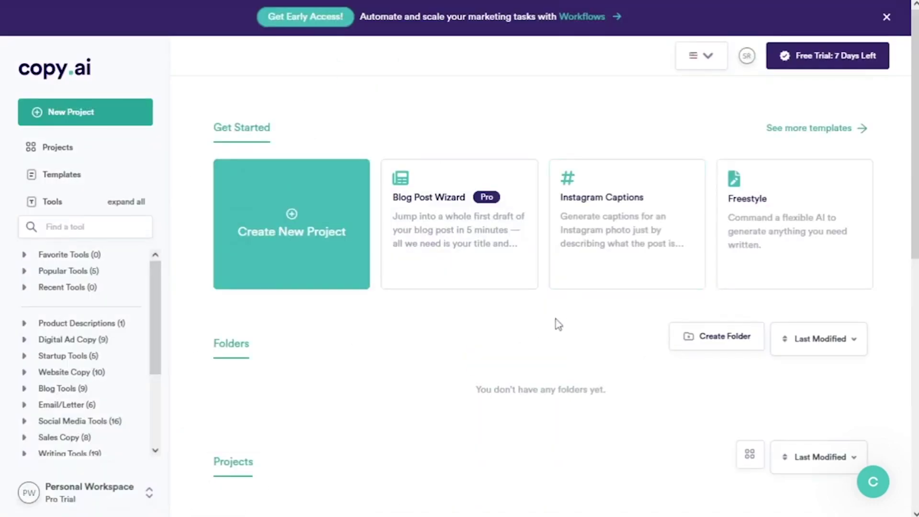
{"action": "left_click", "coordinate": [701, 56]}
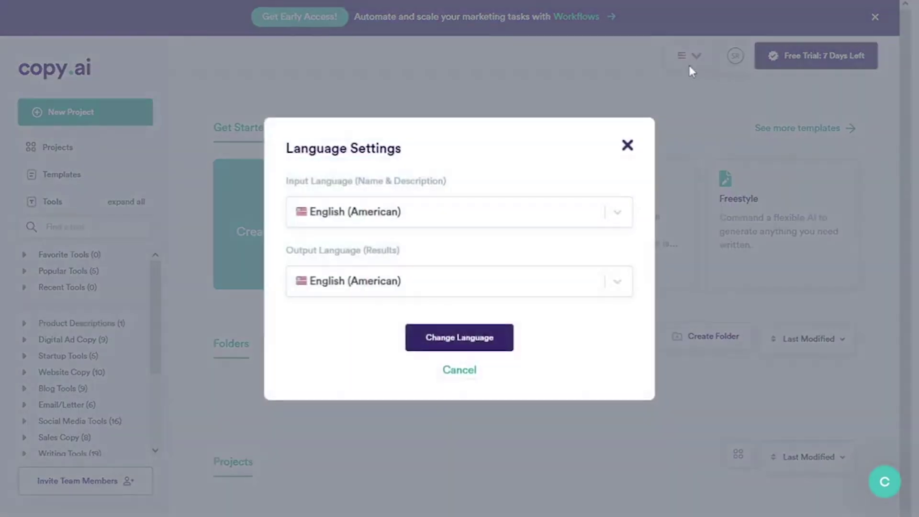
{"action": "left_click", "coordinate": [614, 213]}
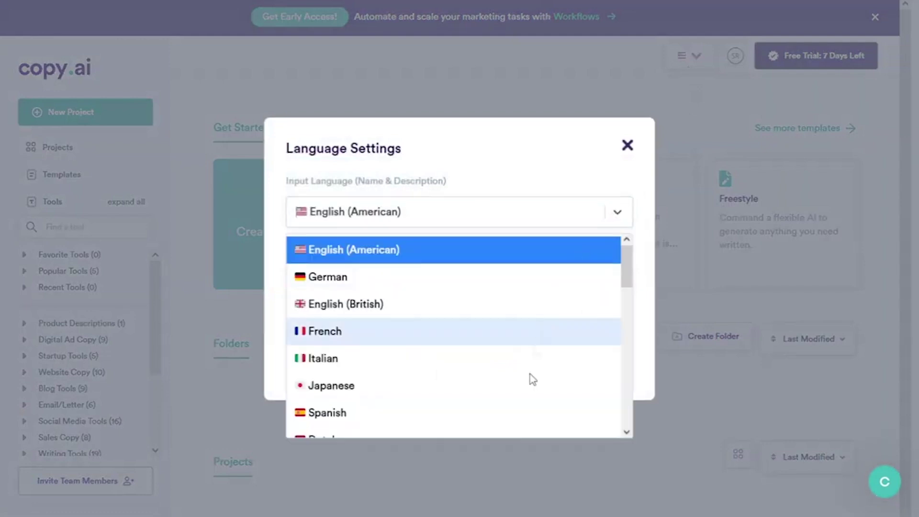
{"action": "left_click", "coordinate": [402, 412]}
{"action": "left_click", "coordinate": [518, 281]}
{"action": "left_click", "coordinate": [441, 482]}
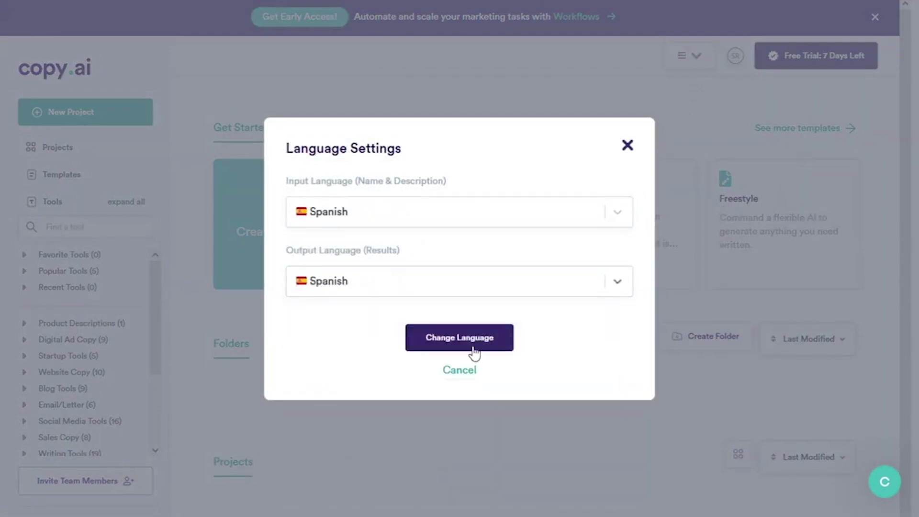
{"action": "left_click", "coordinate": [470, 345]}
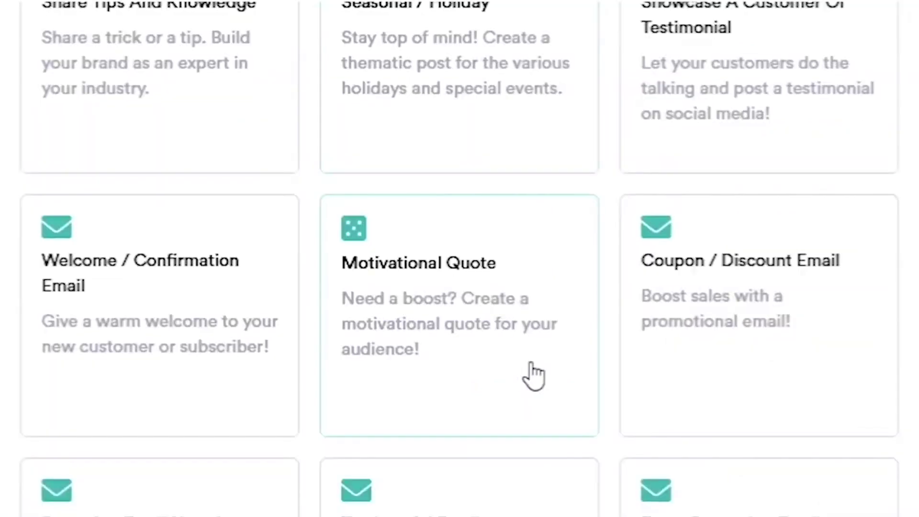
{"action": "scroll", "coordinate": [533, 376], "scroll_direction": "down", "scroll_amount": 3}
{"action": "scroll", "coordinate": [533, 375], "scroll_direction": "down", "scroll_amount": 3}
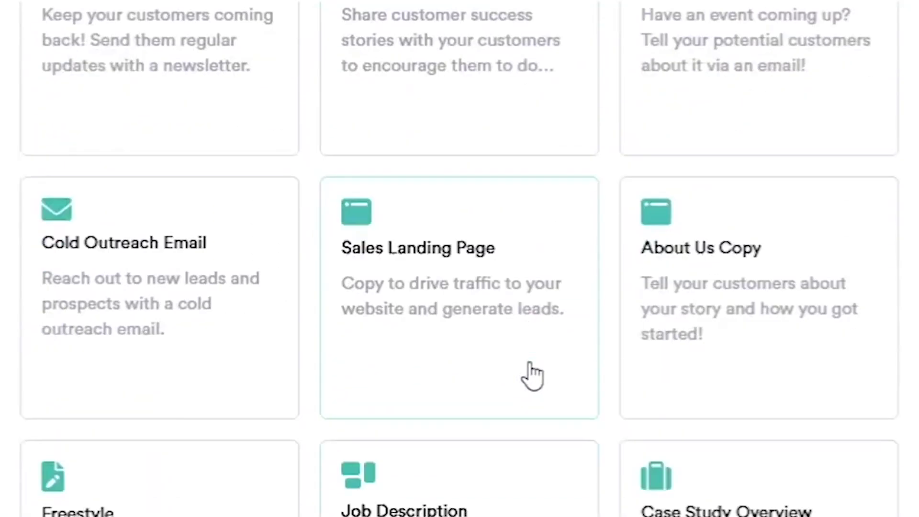
{"action": "scroll", "coordinate": [533, 375], "scroll_direction": "down", "scroll_amount": 3}
{"action": "scroll", "coordinate": [533, 374], "scroll_direction": "down", "scroll_amount": 3}
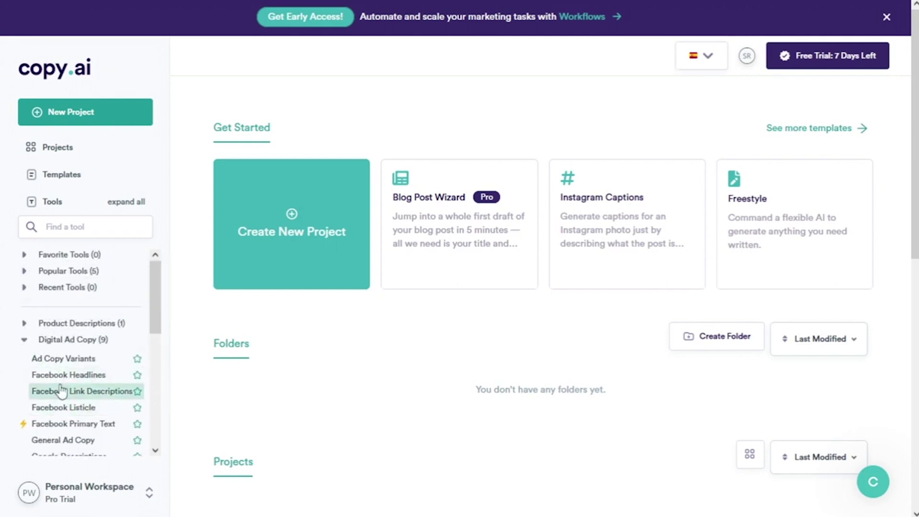
Open Bullet Point to Blog Section from the sidebar's Popular Tools list
{"action": "left_click", "coordinate": [27, 272]}
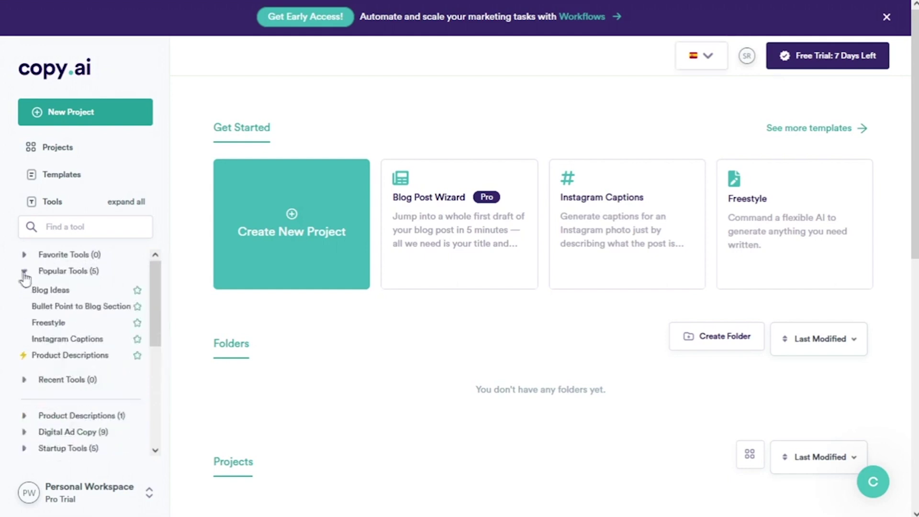
{"action": "left_click", "coordinate": [81, 306]}
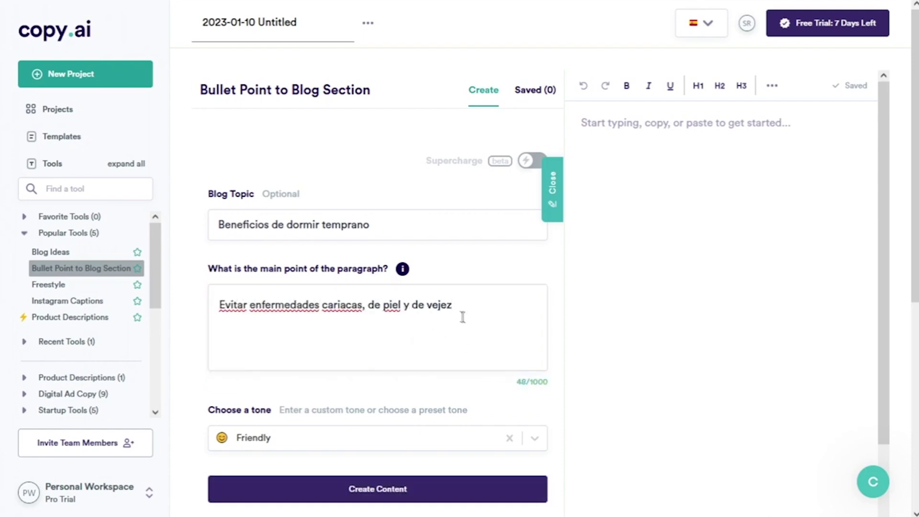
{"action": "scroll", "coordinate": [323, 351], "scroll_direction": "down", "scroll_amount": 3}
Generate the blog section in Persuasive tone and paste its first paragraph into the right editor
{"action": "left_click", "coordinate": [534, 244]}
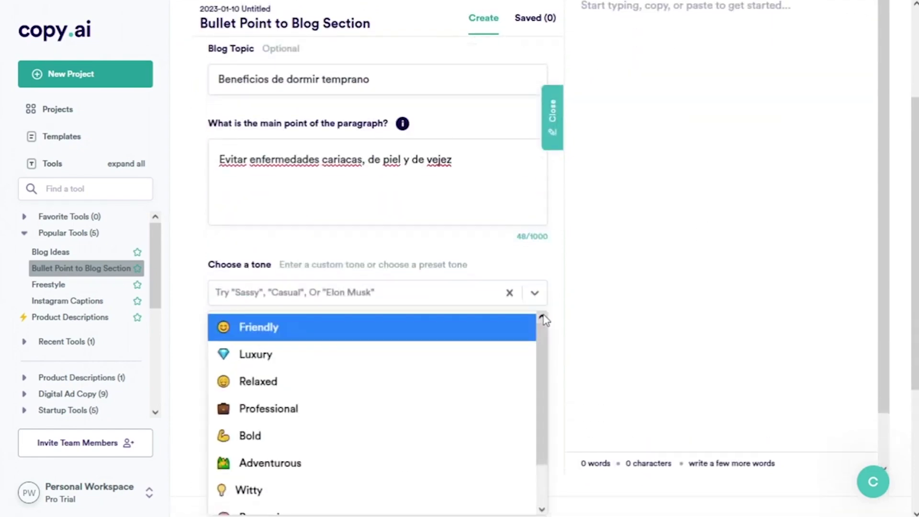
{"action": "scroll", "coordinate": [542, 359], "scroll_direction": "down", "scroll_amount": 2}
{"action": "left_click", "coordinate": [345, 472]}
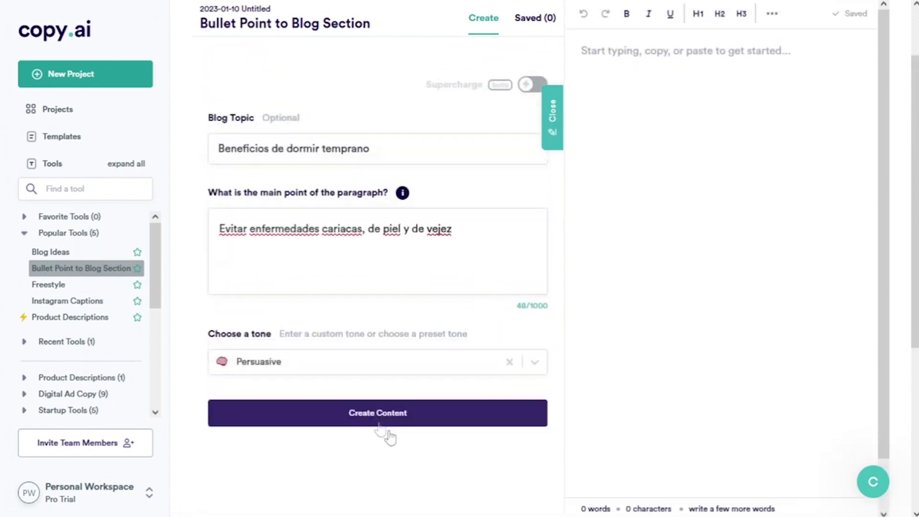
{"action": "left_click", "coordinate": [448, 420]}
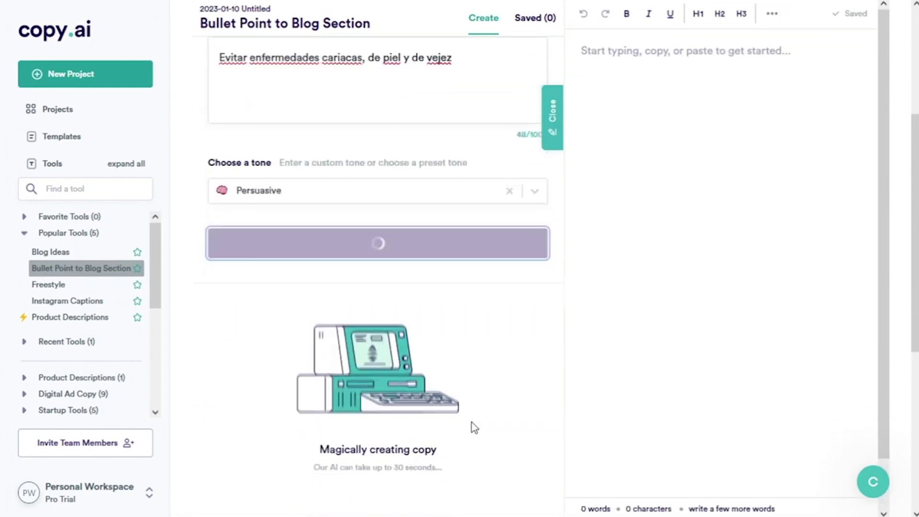
{"action": "scroll", "coordinate": [444, 427], "scroll_direction": "down", "scroll_amount": 4}
{"action": "scroll", "coordinate": [472, 422], "scroll_direction": "down", "scroll_amount": 3}
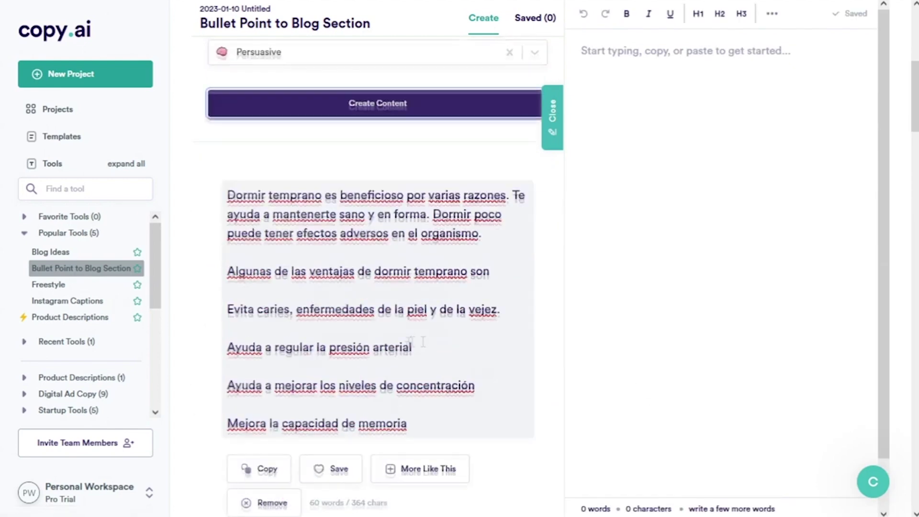
{"action": "scroll", "coordinate": [431, 359], "scroll_direction": "down", "scroll_amount": 2}
{"action": "scroll", "coordinate": [424, 345], "scroll_direction": "down", "scroll_amount": 5}
{"action": "scroll", "coordinate": [422, 344], "scroll_direction": "down", "scroll_amount": 4}
{"action": "scroll", "coordinate": [422, 343], "scroll_direction": "down", "scroll_amount": 5}
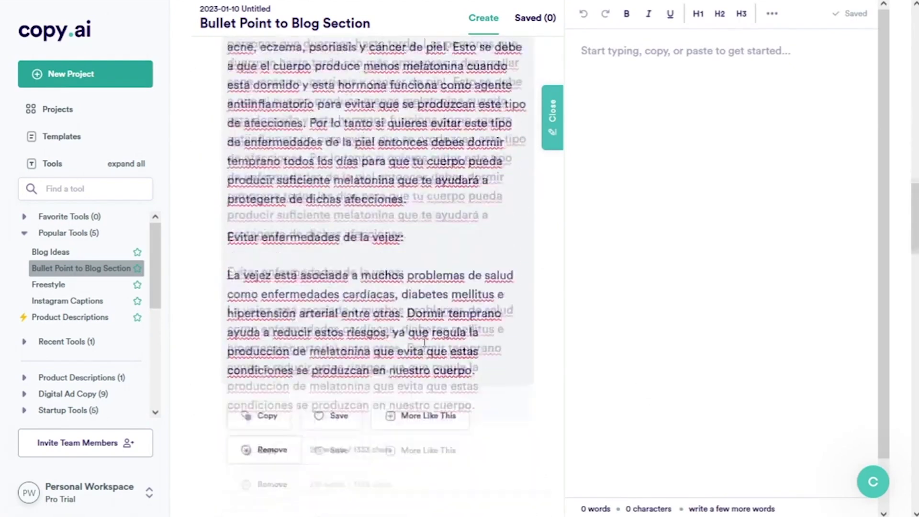
{"action": "scroll", "coordinate": [422, 344], "scroll_direction": "down", "scroll_amount": 5}
{"action": "scroll", "coordinate": [424, 342], "scroll_direction": "down", "scroll_amount": 5}
{"action": "scroll", "coordinate": [424, 343], "scroll_direction": "down", "scroll_amount": 3}
{"action": "scroll", "coordinate": [424, 342], "scroll_direction": "down", "scroll_amount": 5}
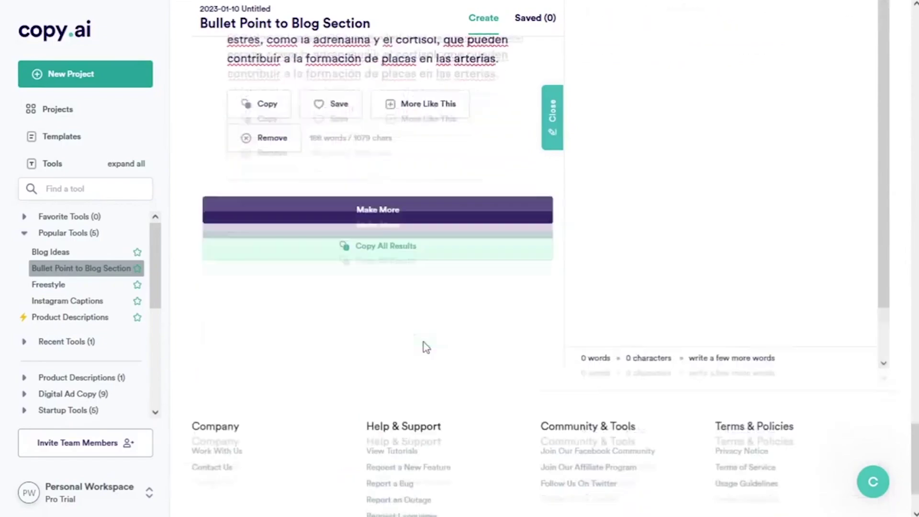
{"action": "scroll", "coordinate": [424, 342], "scroll_direction": "up", "scroll_amount": 5}
{"action": "scroll", "coordinate": [424, 343], "scroll_direction": "up", "scroll_amount": 4}
{"action": "scroll", "coordinate": [424, 343], "scroll_direction": "up", "scroll_amount": 3}
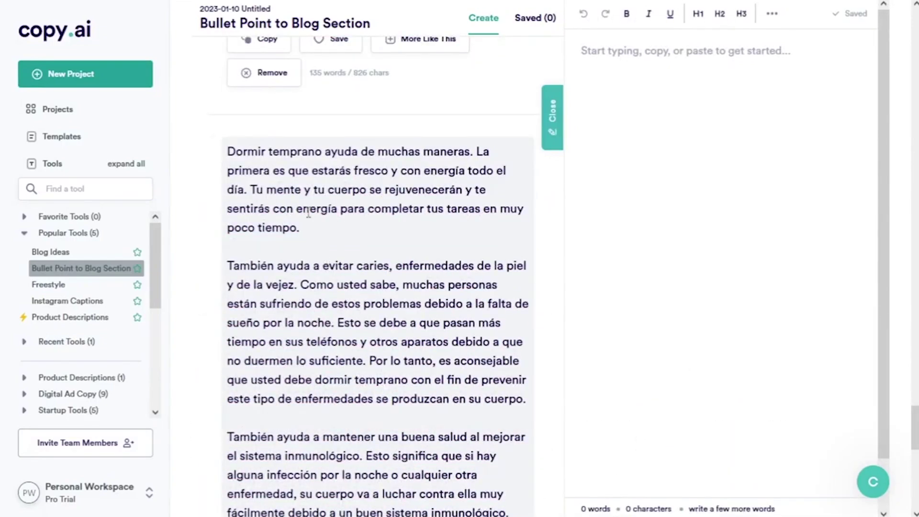
{"action": "scroll", "coordinate": [286, 202], "scroll_direction": "down", "scroll_amount": 2}
{"action": "scroll", "coordinate": [309, 266], "scroll_direction": "up", "scroll_amount": 2}
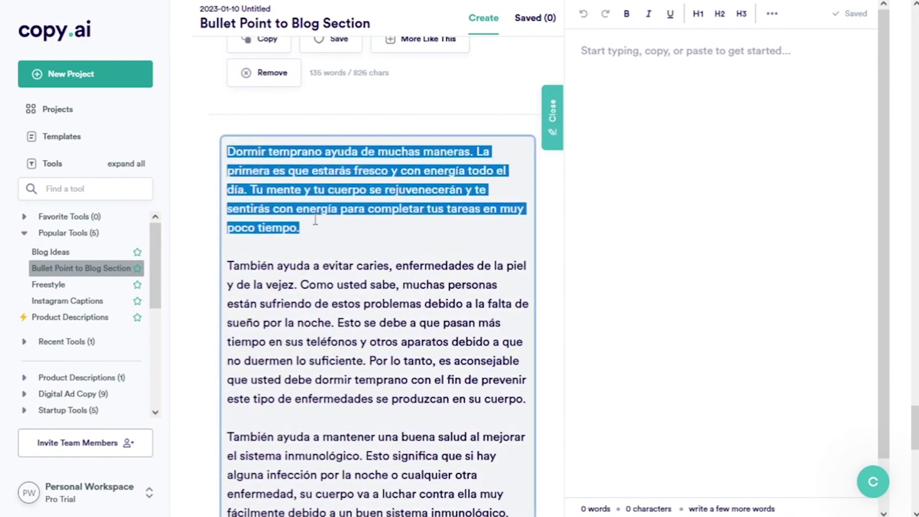
{"action": "left_click", "coordinate": [667, 78]}
{"action": "type", "text": "Dormir temprano ayuda de muchas maneras. La primera es que estarás fresco y con energía todo el día. Tu mente y tu cuerpo se rejuvenecerán y te sentirás con energía para completar tus tareas en muy poco tiempo."}
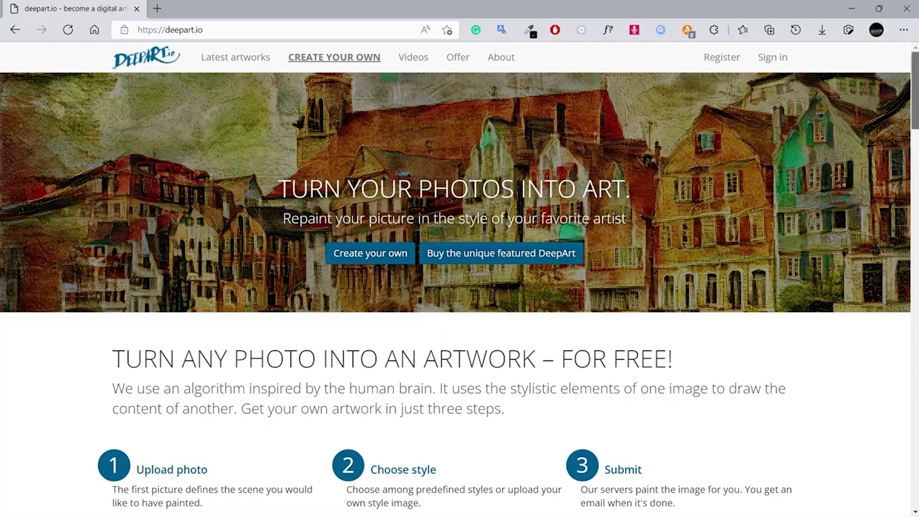
{"action": "scroll", "coordinate": [460, 287], "scroll_direction": "down", "scroll_amount": 3}
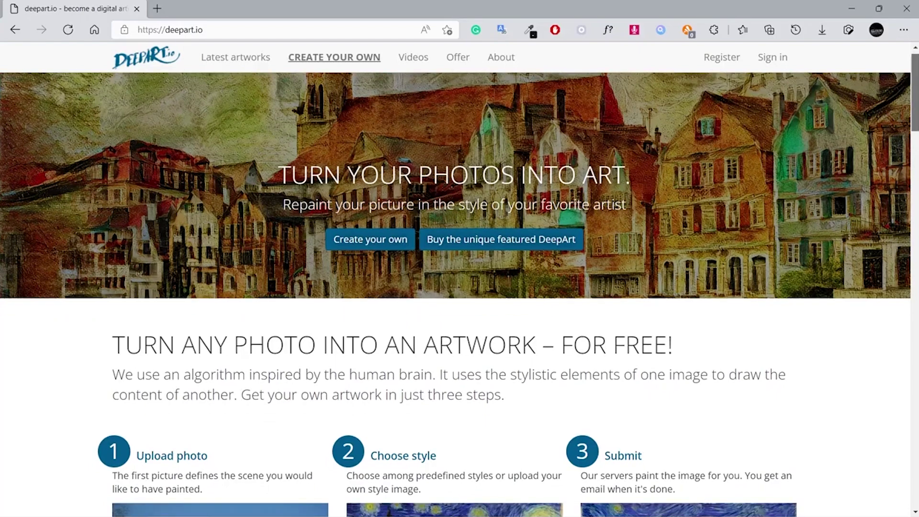
{"action": "scroll", "coordinate": [460, 288], "scroll_direction": "down", "scroll_amount": 4}
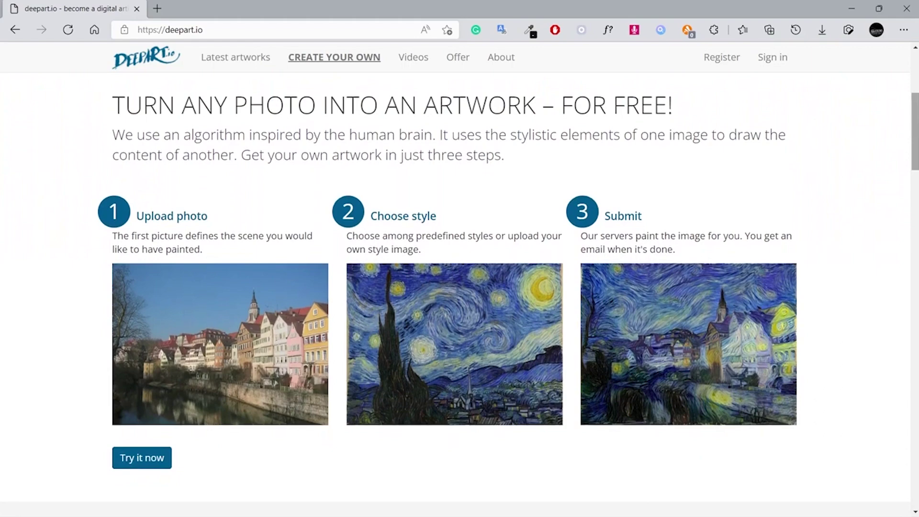
{"action": "scroll", "coordinate": [460, 287], "scroll_direction": "down", "scroll_amount": 3}
{"action": "scroll", "coordinate": [460, 288], "scroll_direction": "down", "scroll_amount": 2}
{"action": "scroll", "coordinate": [459, 287], "scroll_direction": "down", "scroll_amount": 1}
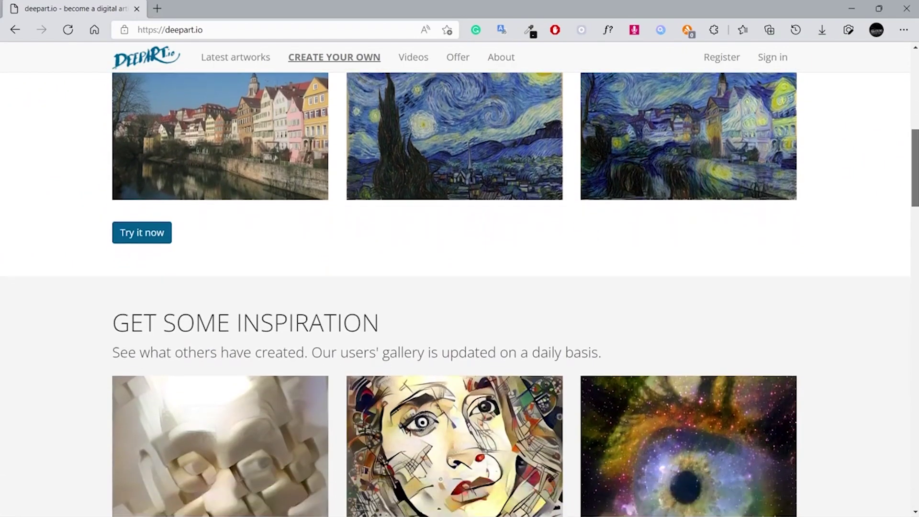
{"action": "scroll", "coordinate": [460, 288], "scroll_direction": "down", "scroll_amount": 3}
{"action": "scroll", "coordinate": [460, 287], "scroll_direction": "down", "scroll_amount": 3}
{"action": "scroll", "coordinate": [459, 288], "scroll_direction": "down", "scroll_amount": 3}
{"action": "scroll", "coordinate": [460, 288], "scroll_direction": "down", "scroll_amount": 3}
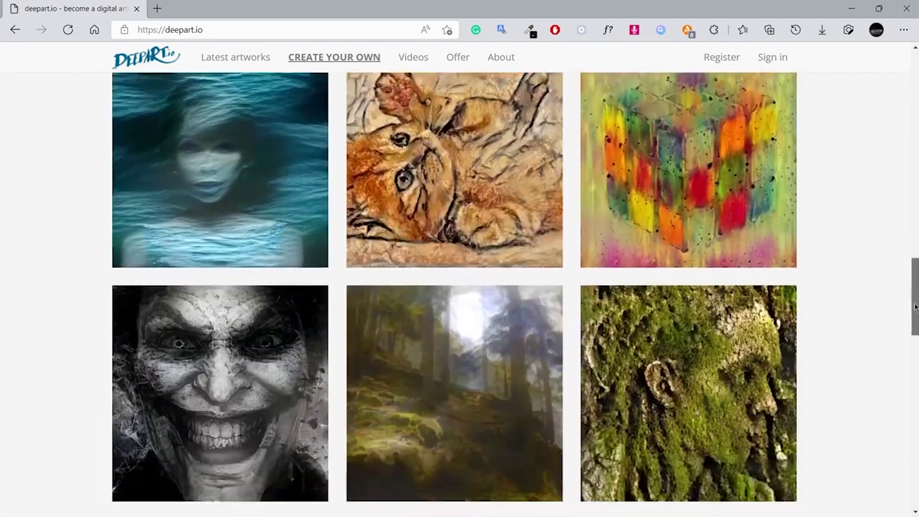
{"action": "scroll", "coordinate": [460, 287], "scroll_direction": "down", "scroll_amount": 2}
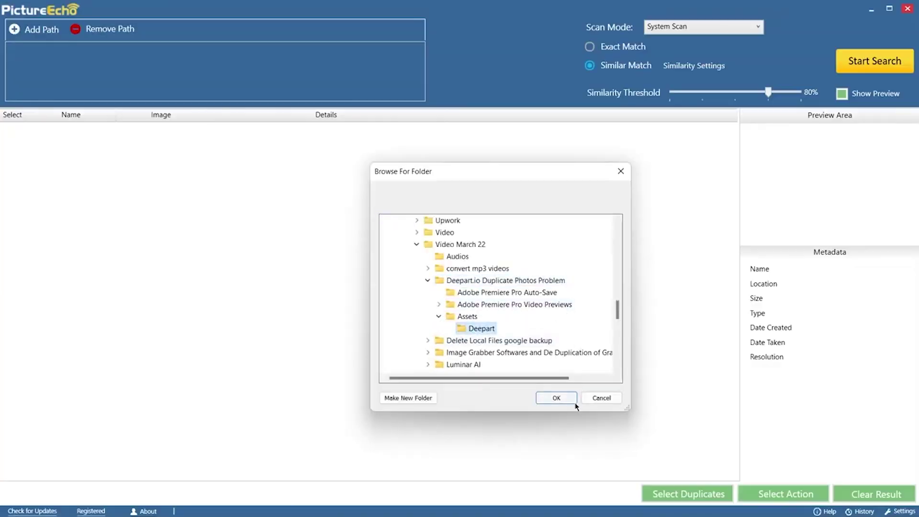
Rescan the Deepart folder at 90% similarity, replacing old results, and preview 002.jpg
{"action": "left_click", "coordinate": [574, 404]}
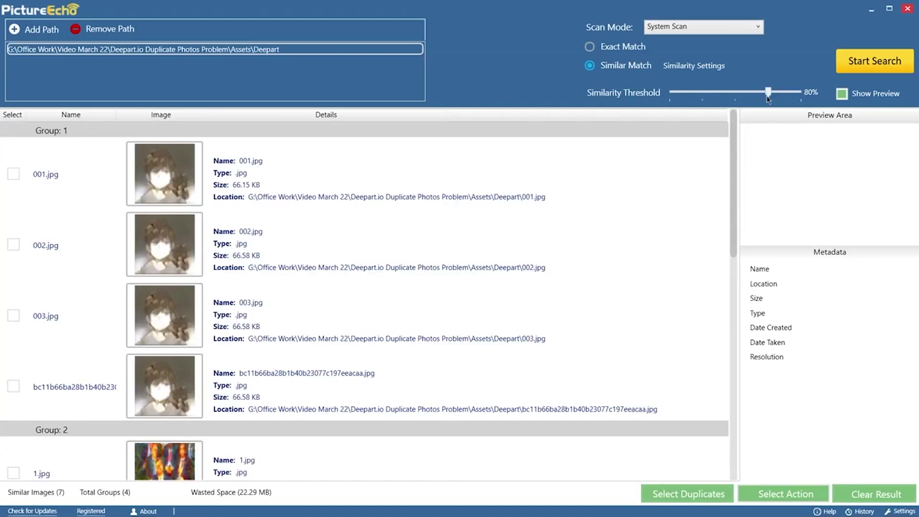
{"action": "left_click", "coordinate": [872, 70]}
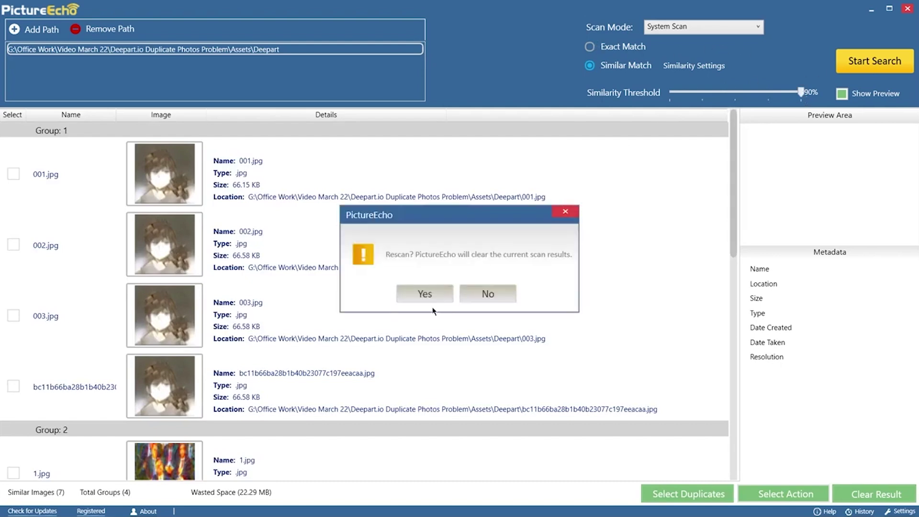
{"action": "left_click", "coordinate": [425, 293]}
{"action": "left_click", "coordinate": [493, 317]}
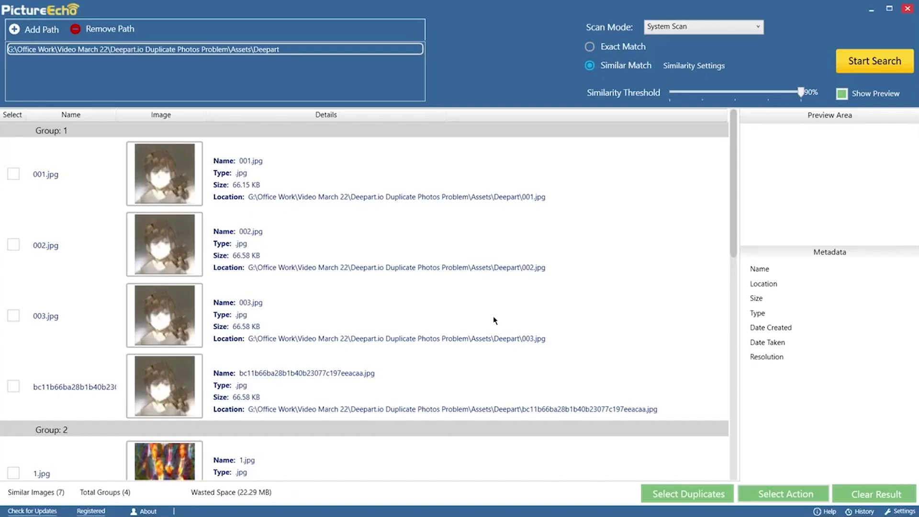
{"action": "left_click", "coordinate": [20, 245]}
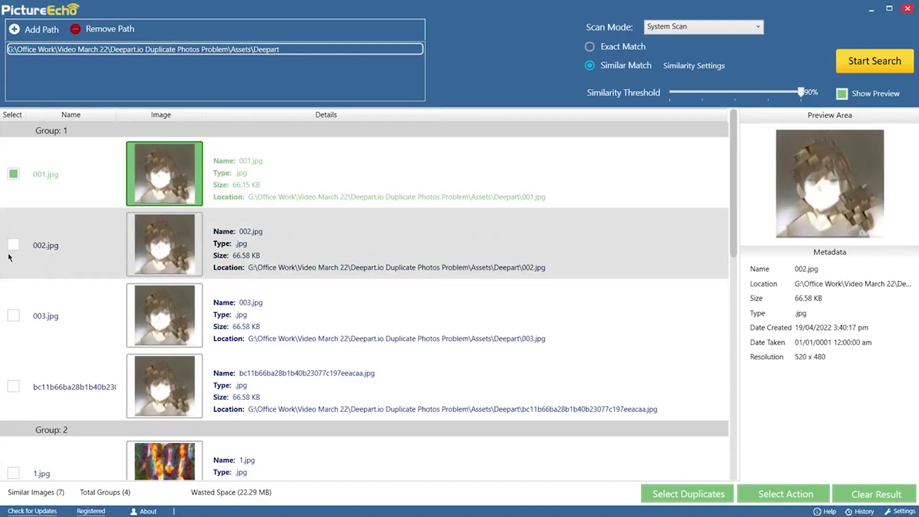
{"action": "scroll", "coordinate": [220, 368], "scroll_direction": "down", "scroll_amount": 5}
{"action": "scroll", "coordinate": [220, 368], "scroll_direction": "down", "scroll_amount": 4}
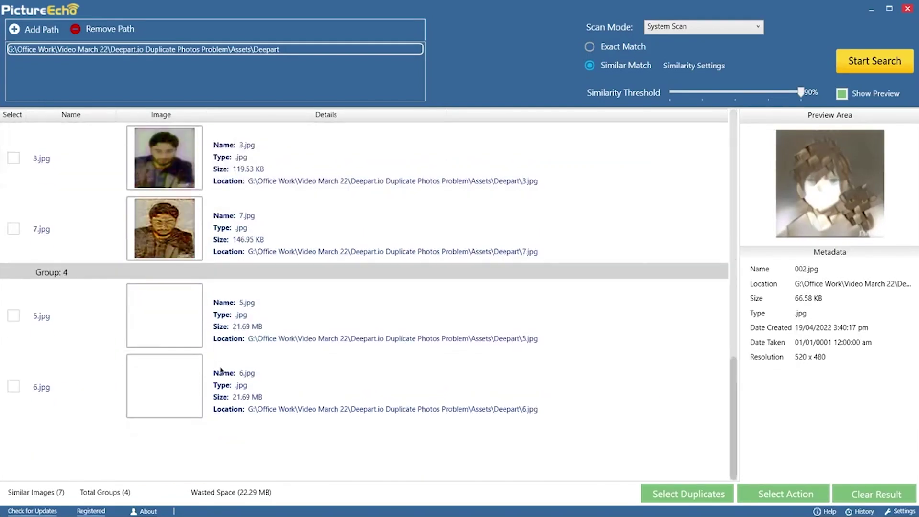
{"action": "scroll", "coordinate": [220, 368], "scroll_direction": "up", "scroll_amount": 2}
{"action": "scroll", "coordinate": [220, 367], "scroll_direction": "up", "scroll_amount": 8}
{"action": "scroll", "coordinate": [221, 368], "scroll_direction": "down", "scroll_amount": 1}
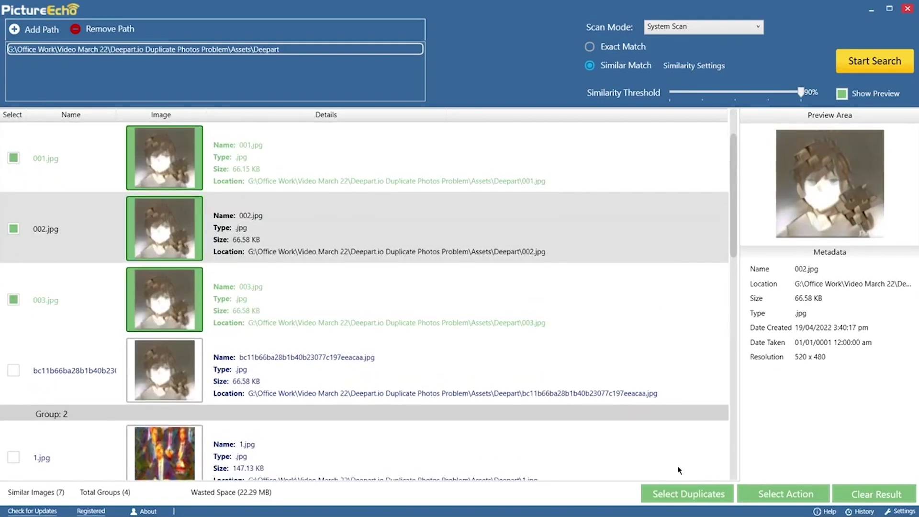
{"action": "scroll", "coordinate": [679, 470], "scroll_direction": "down", "scroll_amount": 2}
Auto-mark duplicates keeping the newest image per group, and run the action on them
{"action": "left_click", "coordinate": [707, 494]}
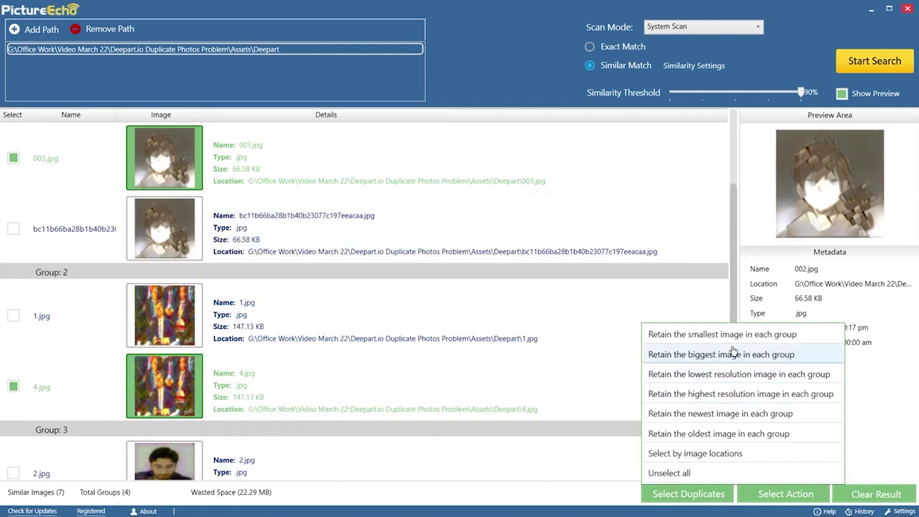
{"action": "left_click", "coordinate": [717, 414]}
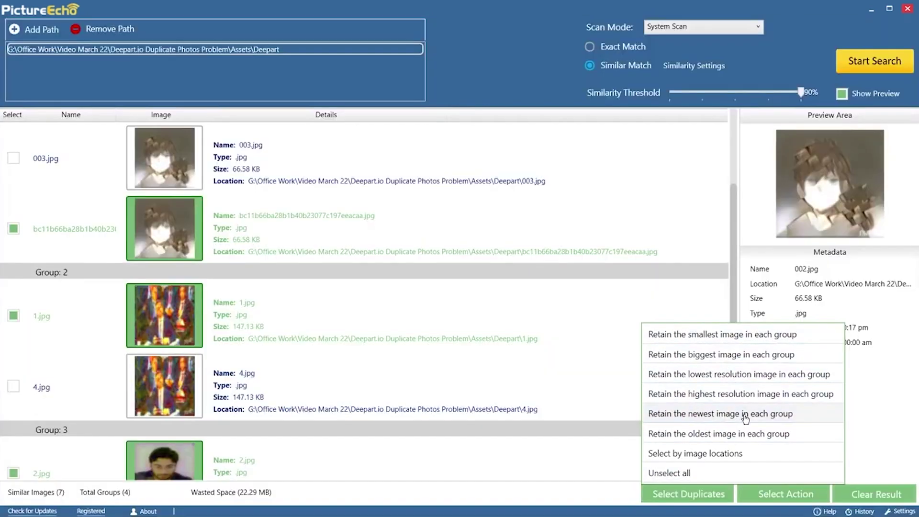
{"action": "left_click", "coordinate": [786, 495]}
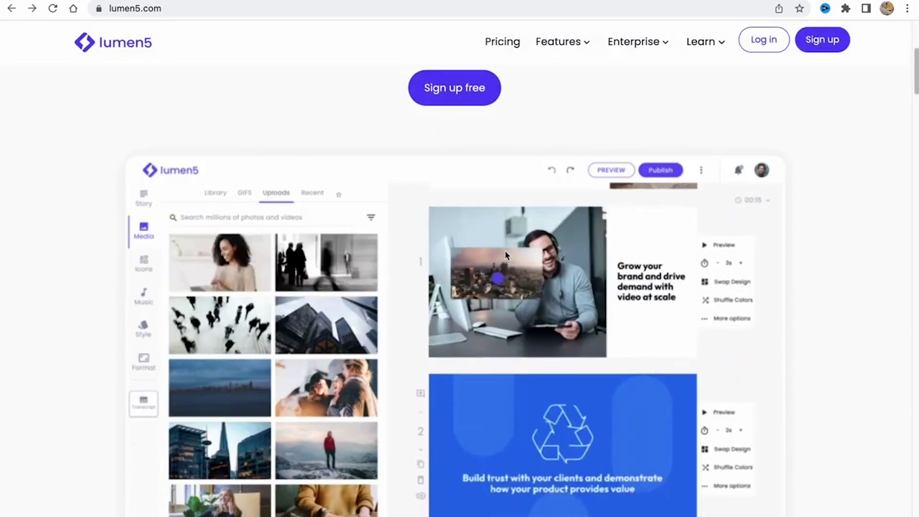
{"action": "scroll", "coordinate": [502, 249], "scroll_direction": "down", "scroll_amount": 3}
{"action": "scroll", "coordinate": [493, 264], "scroll_direction": "down", "scroll_amount": 3}
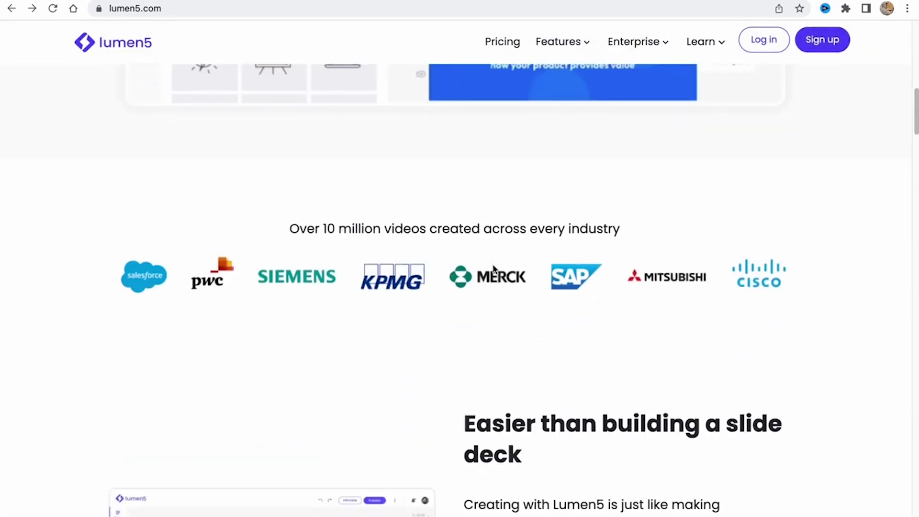
{"action": "scroll", "coordinate": [493, 264], "scroll_direction": "down", "scroll_amount": 3}
{"action": "scroll", "coordinate": [493, 266], "scroll_direction": "down", "scroll_amount": 2}
{"action": "scroll", "coordinate": [493, 267], "scroll_direction": "down", "scroll_amount": 5}
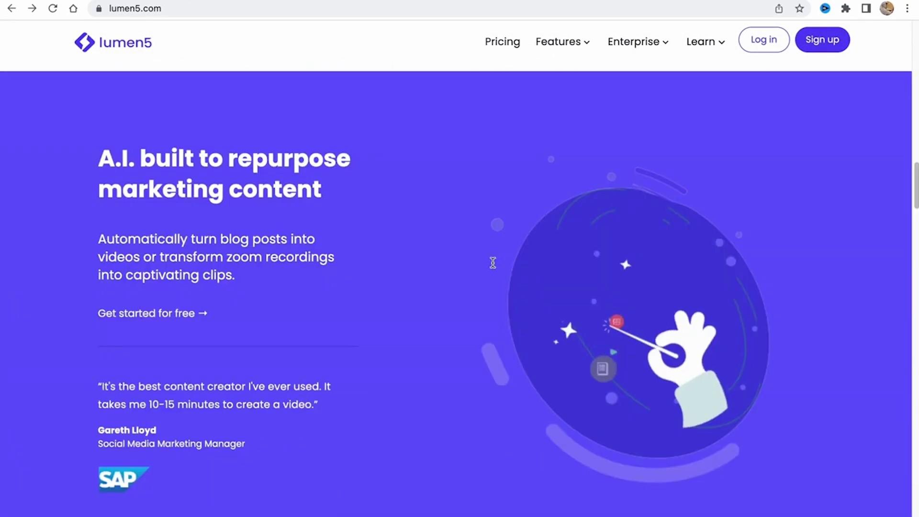
{"action": "scroll", "coordinate": [493, 267], "scroll_direction": "down", "scroll_amount": 5}
{"action": "scroll", "coordinate": [493, 267], "scroll_direction": "down", "scroll_amount": 2}
{"action": "scroll", "coordinate": [379, 243], "scroll_direction": "down", "scroll_amount": 2}
{"action": "scroll", "coordinate": [379, 243], "scroll_direction": "up", "scroll_amount": 8}
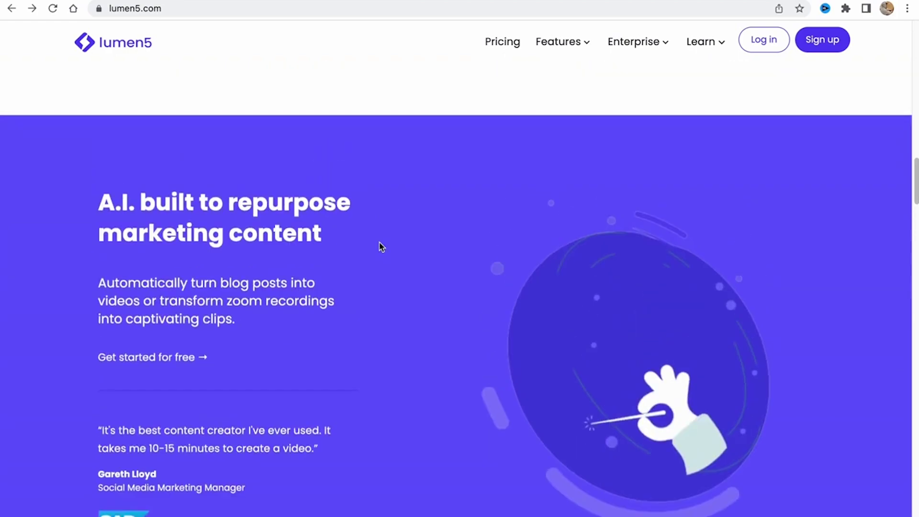
{"action": "scroll", "coordinate": [379, 242], "scroll_direction": "up", "scroll_amount": 6}
{"action": "scroll", "coordinate": [381, 246], "scroll_direction": "up", "scroll_amount": 5}
{"action": "scroll", "coordinate": [379, 242], "scroll_direction": "up", "scroll_amount": 6}
{"action": "scroll", "coordinate": [403, 234], "scroll_direction": "up", "scroll_amount": 4}
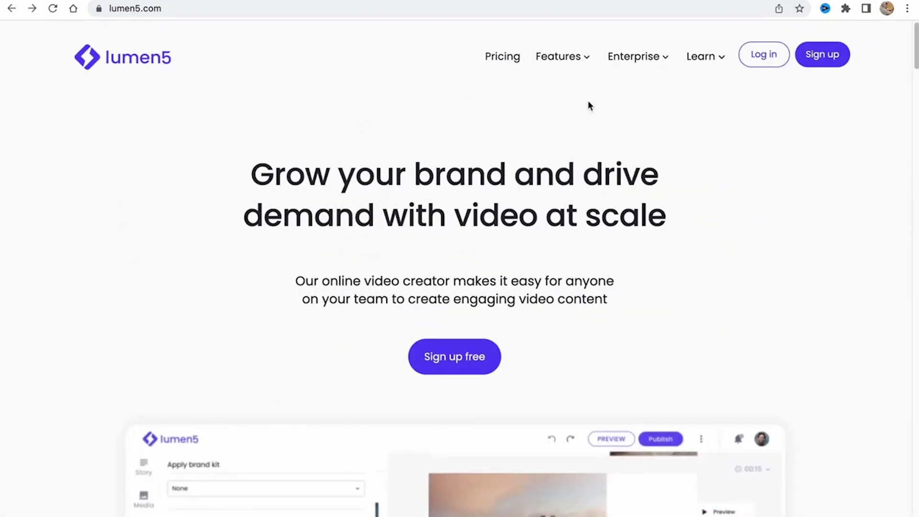
Open Lumen5's free signup form, then go back to the homepage
{"action": "left_click", "coordinate": [476, 358]}
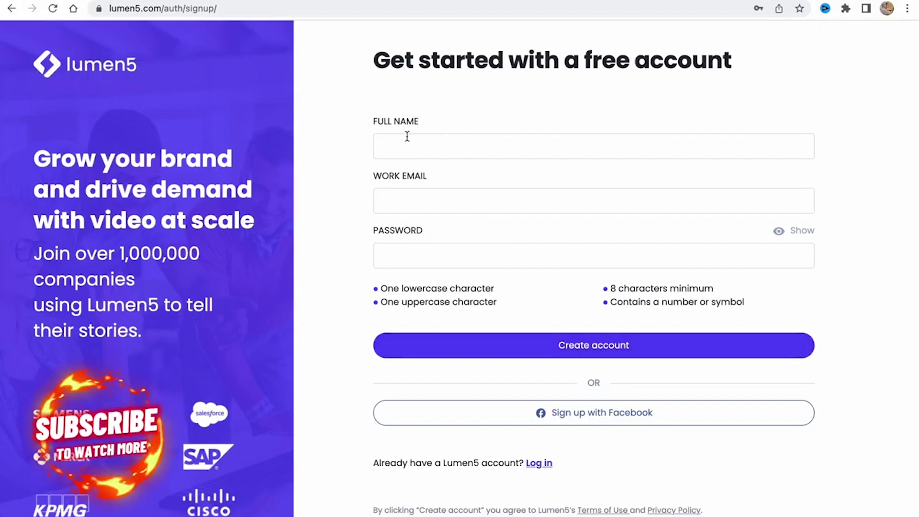
{"action": "left_click", "coordinate": [12, 8]}
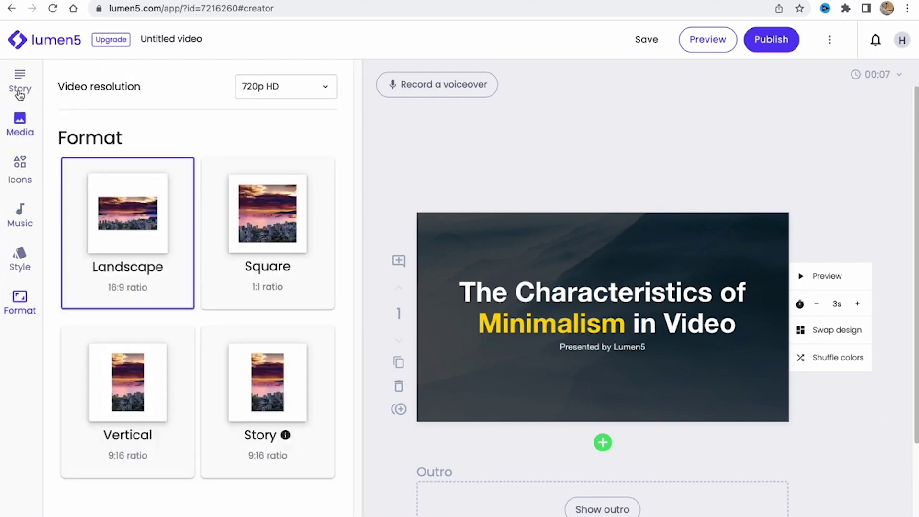
Copy ChatGPT's Lumen5 write-up into the Story script panel and dismiss the promo tip
{"action": "left_click", "coordinate": [20, 83]}
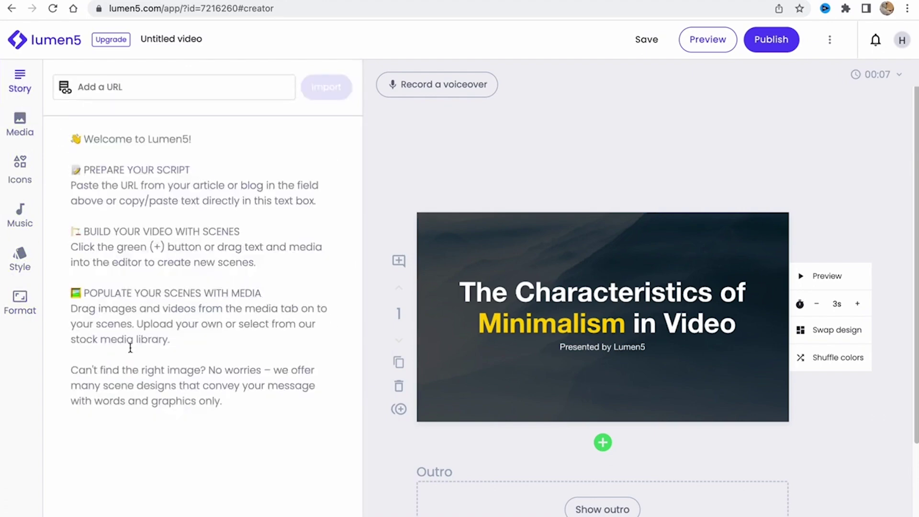
{"action": "scroll", "coordinate": [510, 314], "scroll_direction": "down", "scroll_amount": 3}
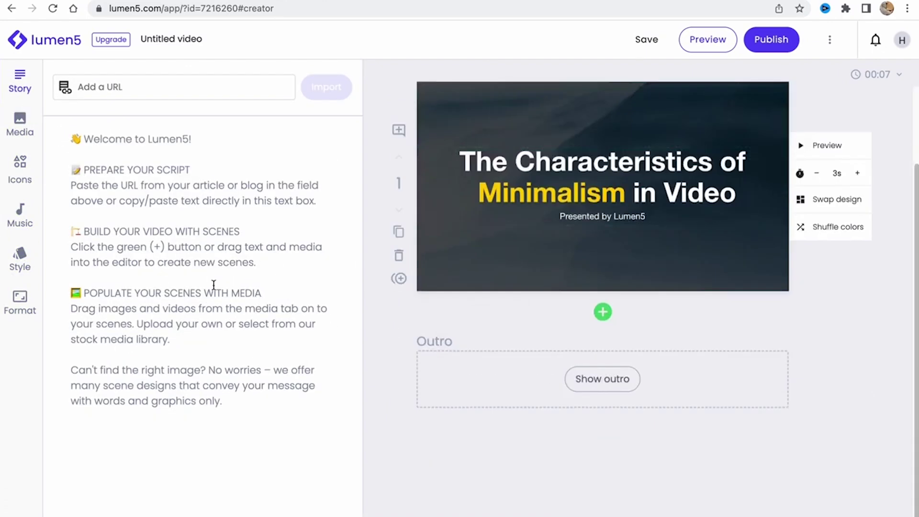
{"action": "left_click", "coordinate": [468, 1]}
{"action": "left_click_drag", "start_coordinate": [328, 71], "coordinate": [552, 446]}
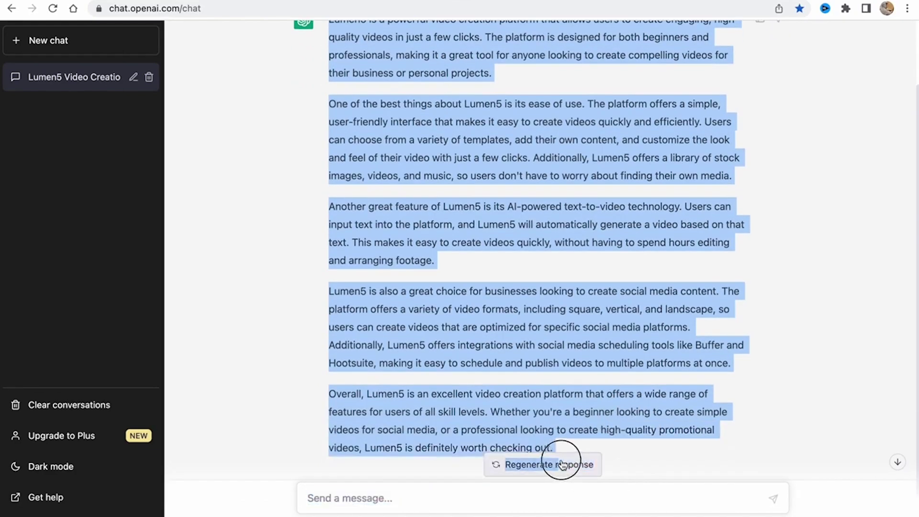
{"action": "key", "text": "ctrl+c"}
{"action": "key", "text": "ctrl+Tab"}
{"action": "key", "text": "ctrl+v"}
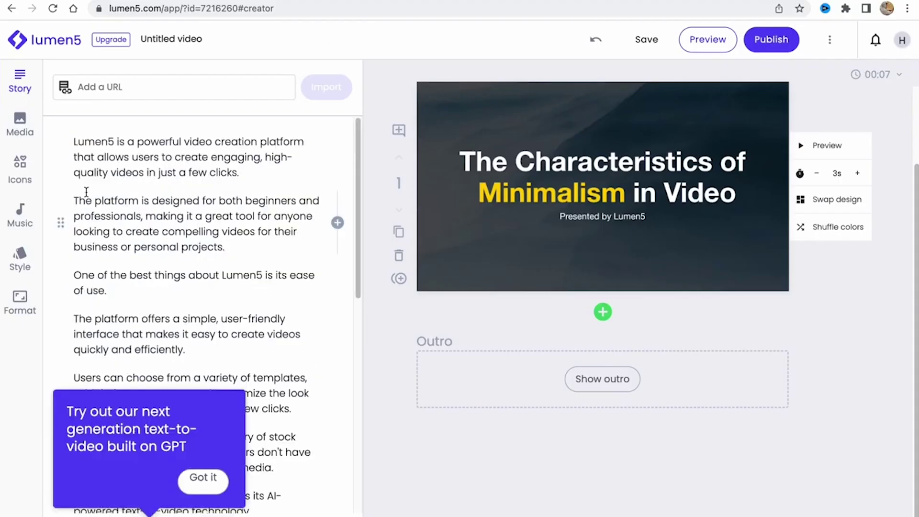
{"action": "left_click", "coordinate": [203, 478]}
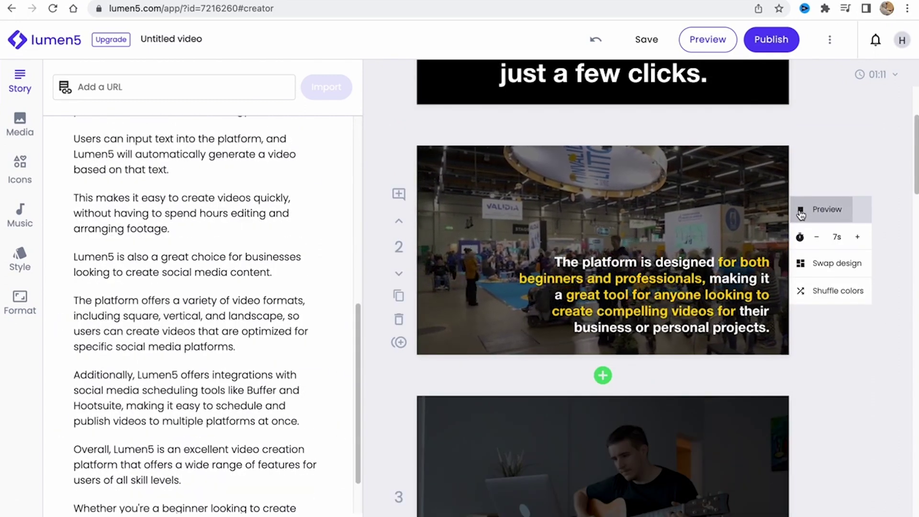
{"action": "scroll", "coordinate": [603, 252], "scroll_direction": "up", "scroll_amount": 3}
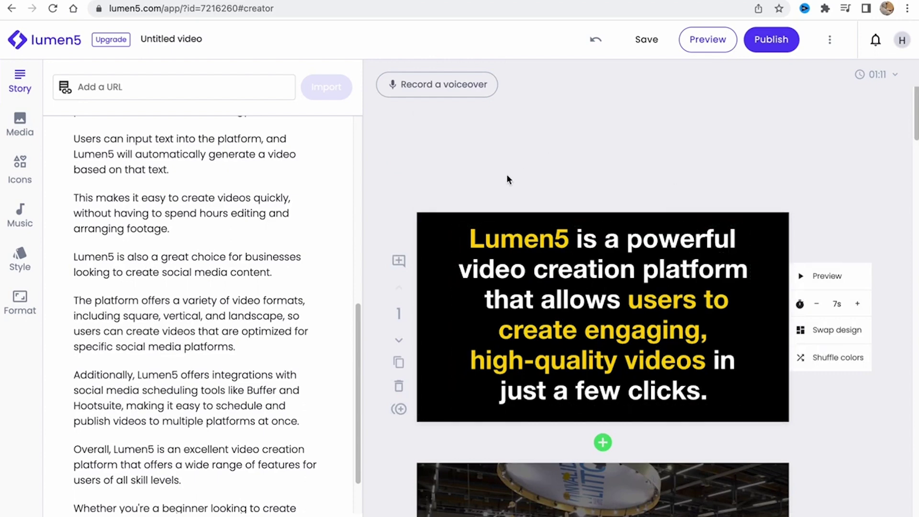
{"action": "left_click", "coordinate": [20, 126]}
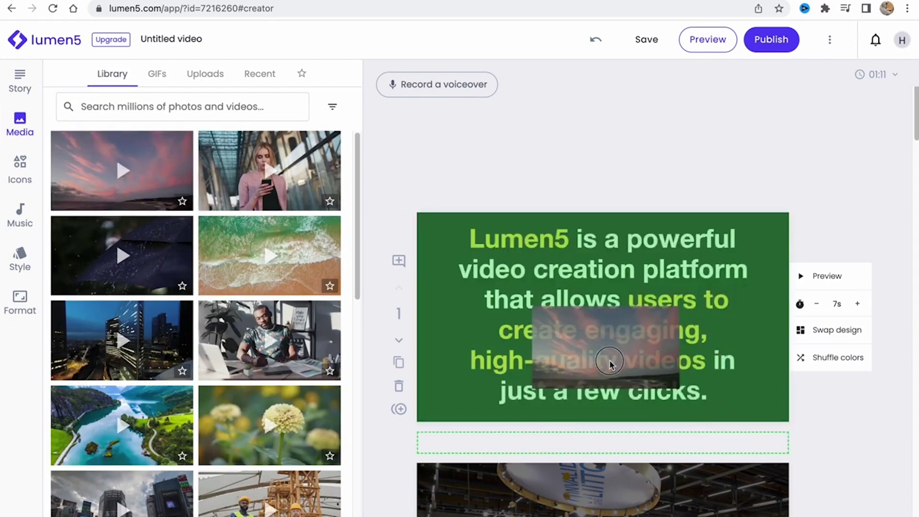
Drag the first Library clip, a pink sky, onto scene 1 as its background
{"action": "left_click_drag", "start_coordinate": [128, 190], "coordinate": [611, 359]}
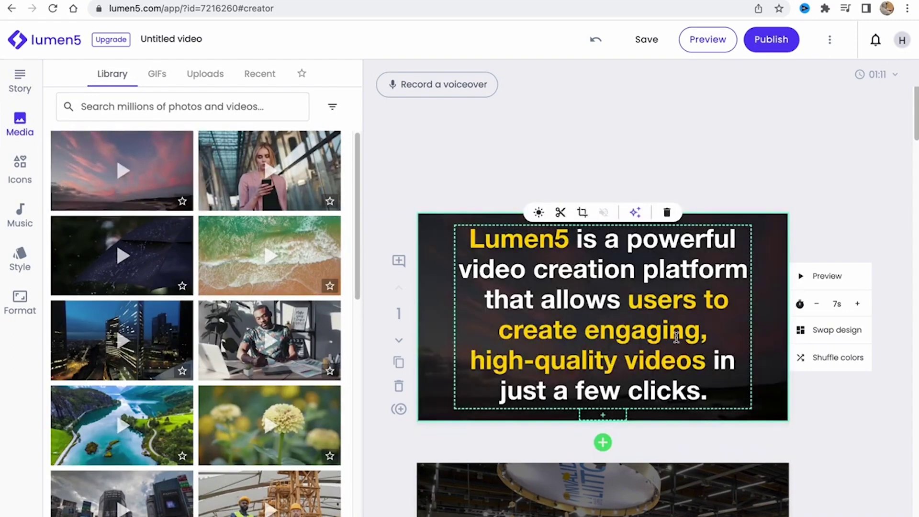